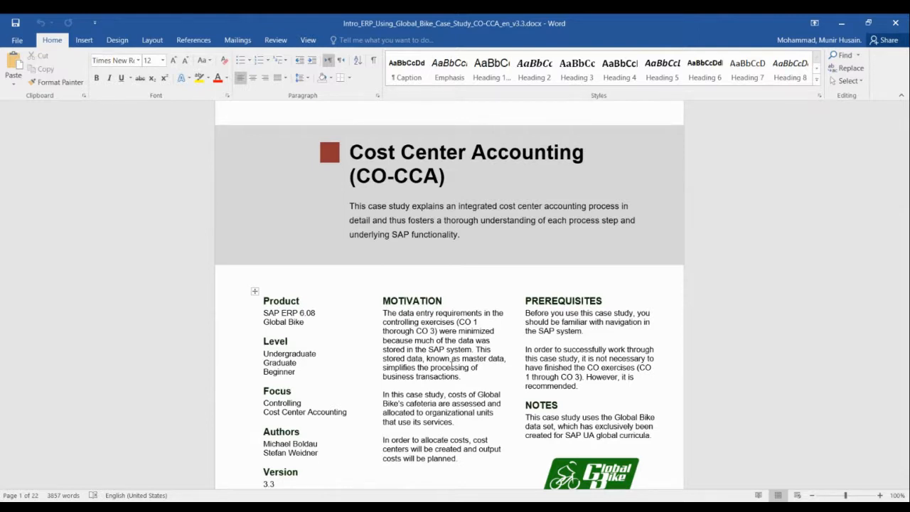
Review the case study's cover page and the Process Overview section on page 2
scroll(414, 365, down, 5)
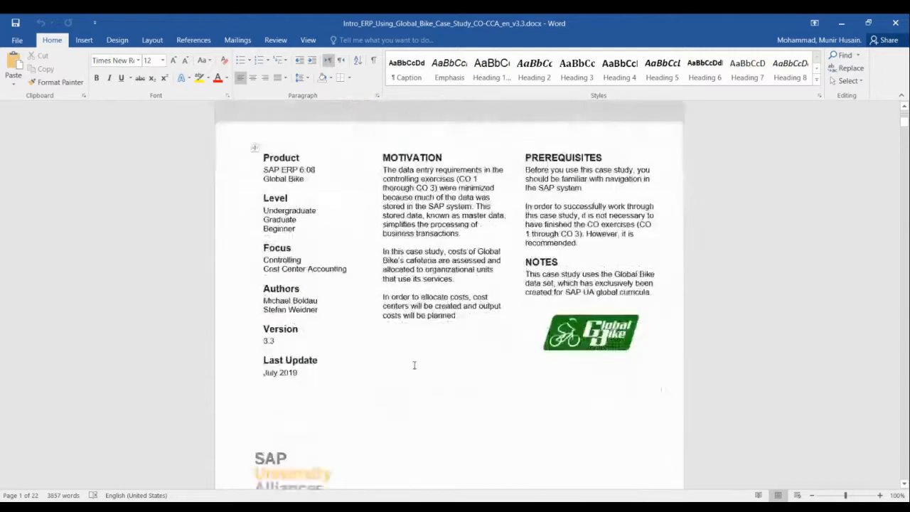
click(600, 306)
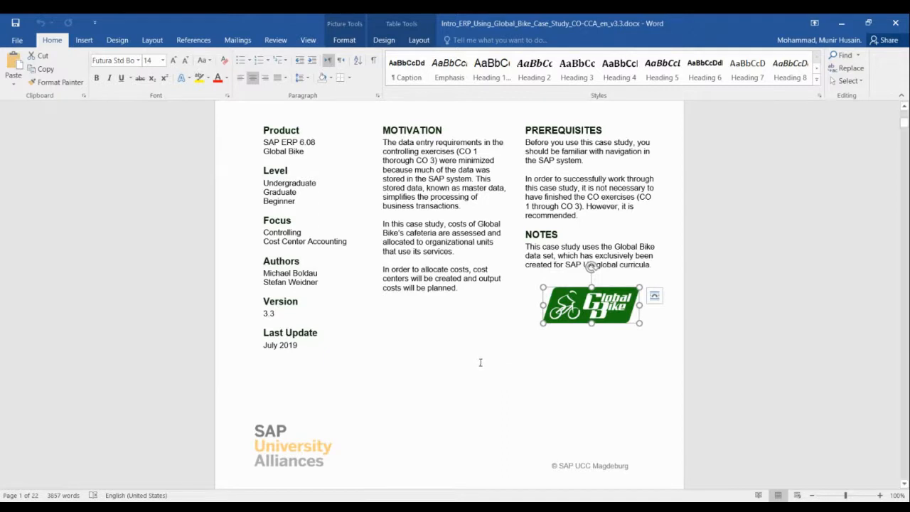
scroll(478, 362, down, 8)
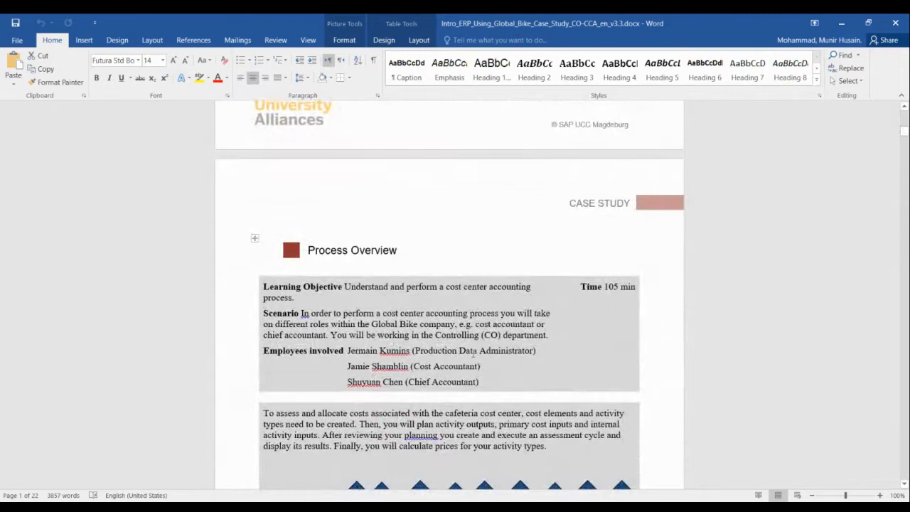
scroll(475, 356, down, 1)
scroll(474, 351, down, 2)
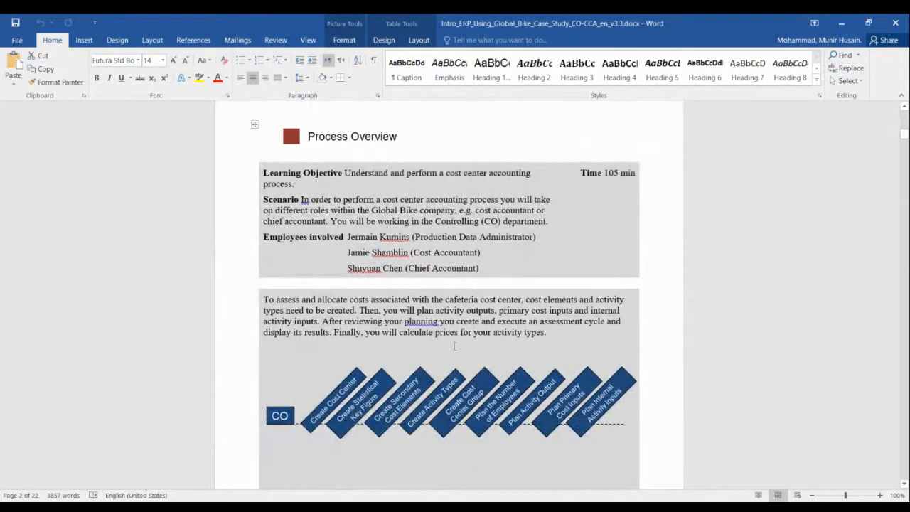
scroll(452, 348, down, 1)
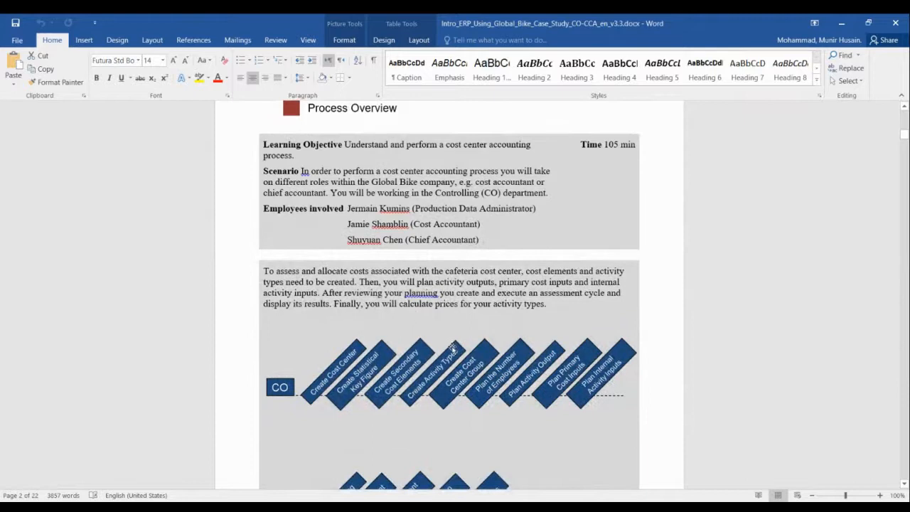
key(alt+Tab)
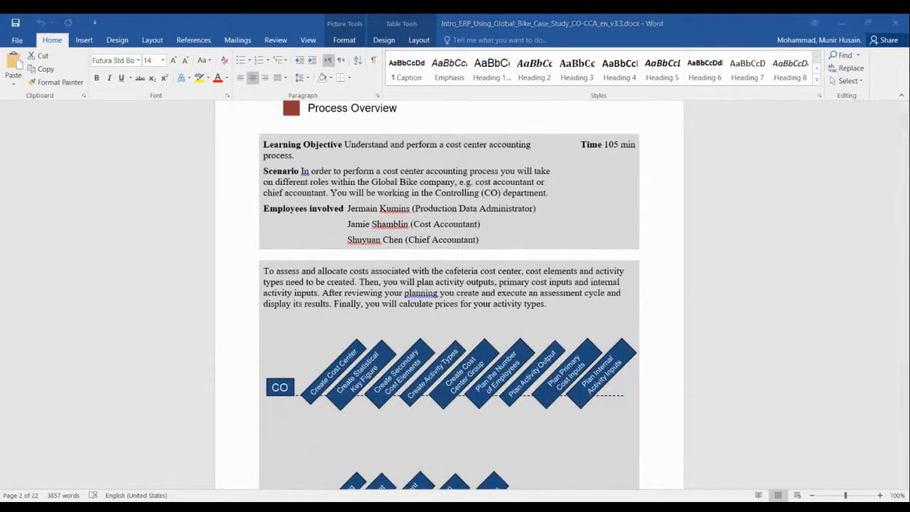
key(alt+Tab)
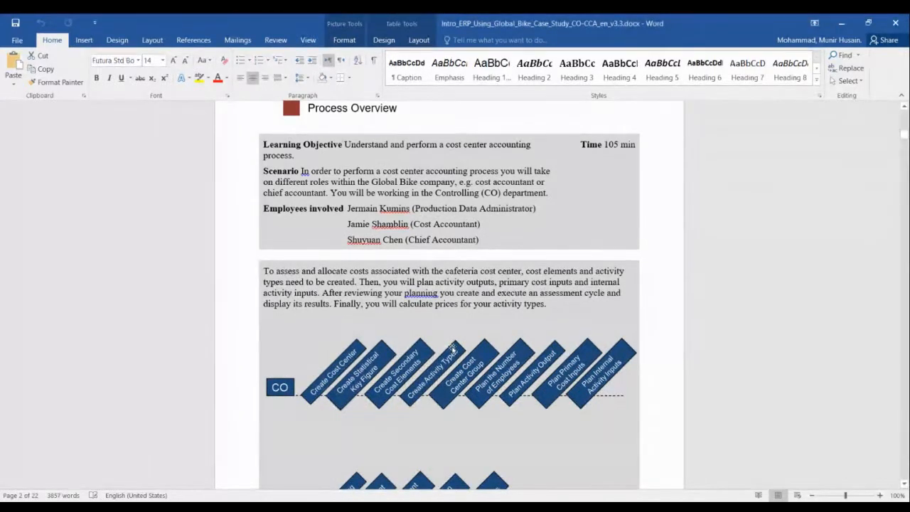
key(alt+Tab)
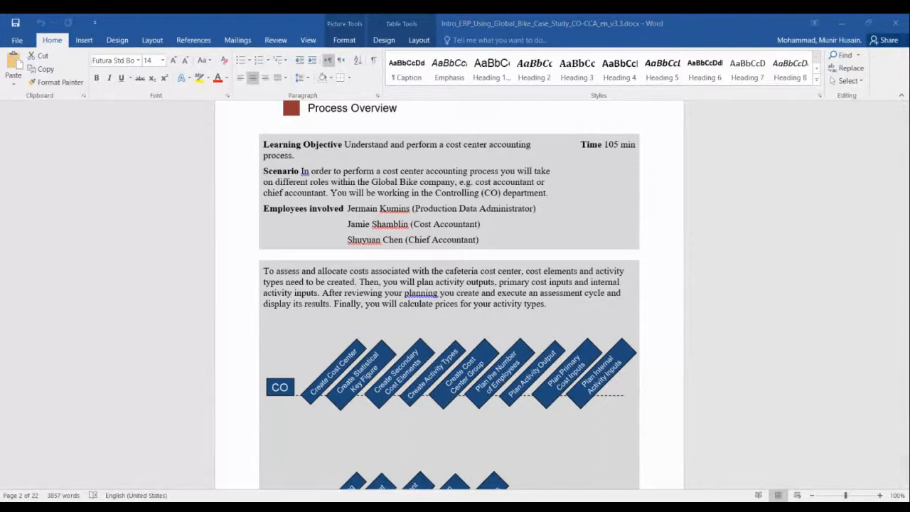
key(alt+Tab)
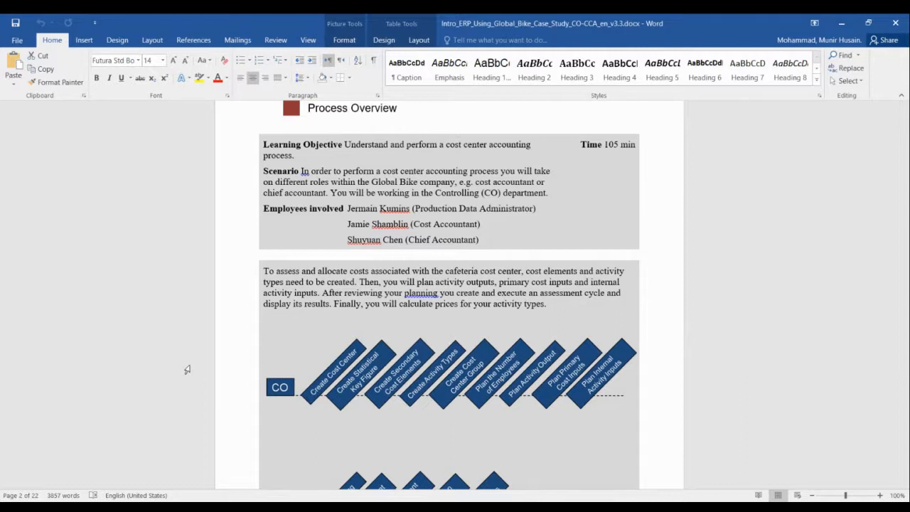
key(alt+Tab)
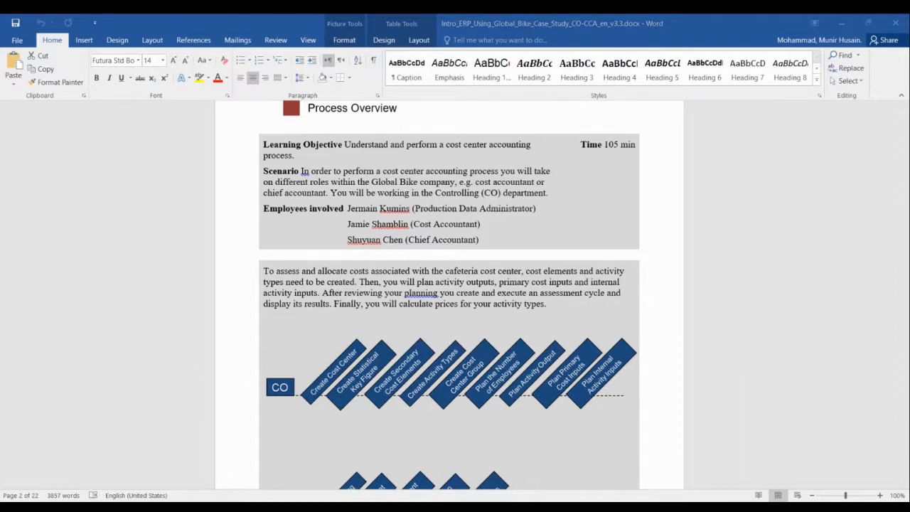
key(alt+Tab)
Highlight "cost elements" and "activity" in yellow in the first sentence of the process description
drag(527, 271, 579, 272)
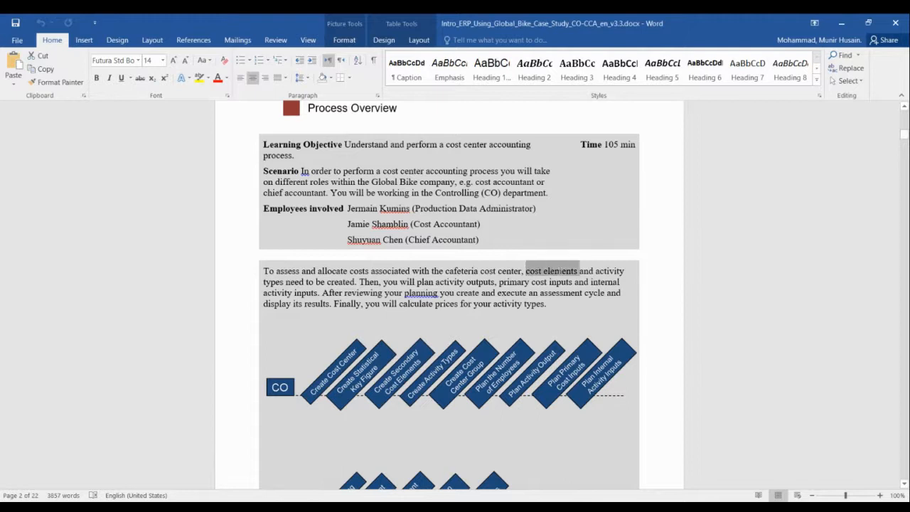
click(606, 252)
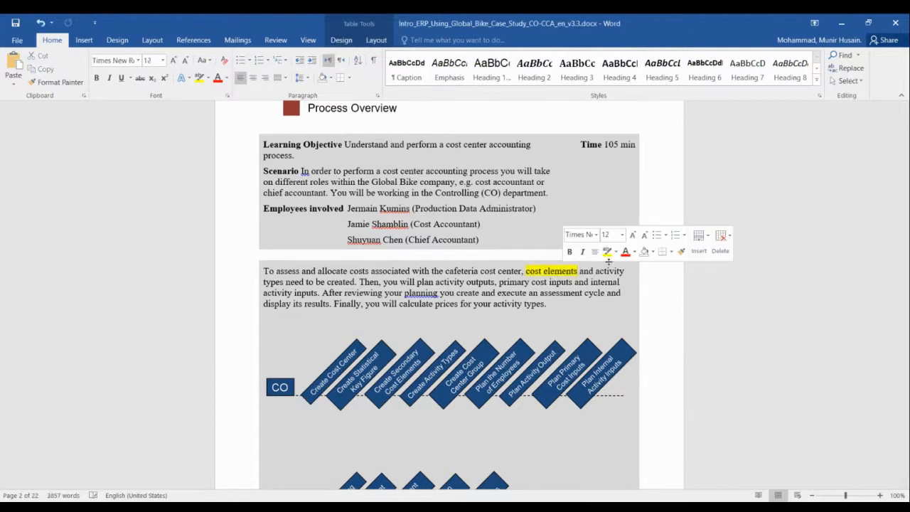
drag(616, 271, 625, 272)
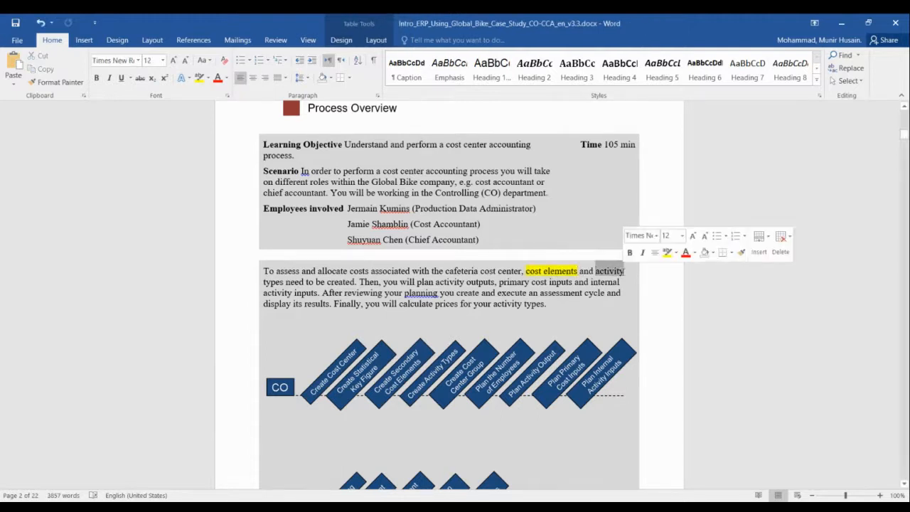
click(668, 254)
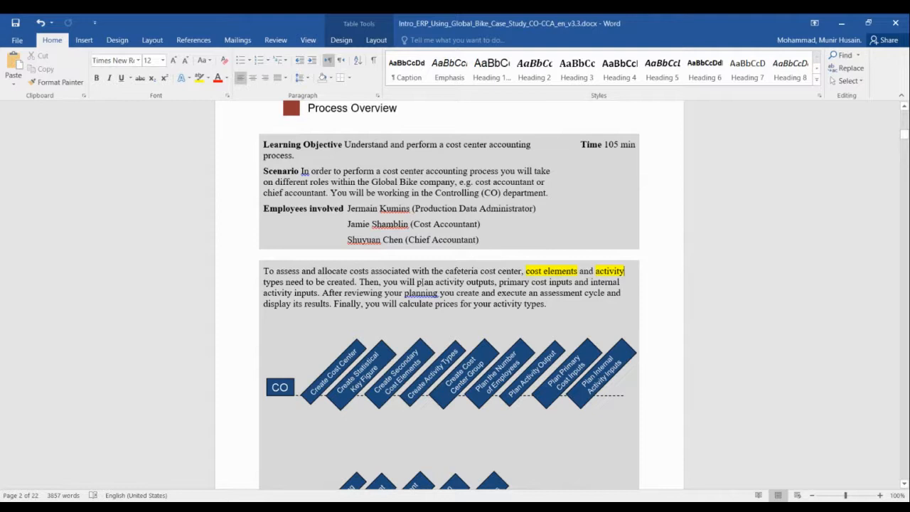
Highlight "plan activity outputs", "primary cost inputs" and "activity inputs" in yellow in the process description's second sentence
drag(416, 282, 494, 283)
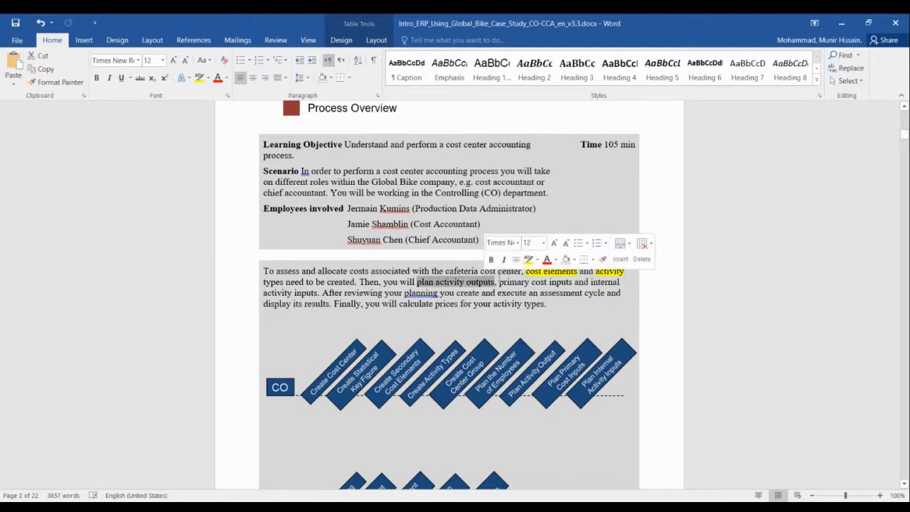
click(529, 260)
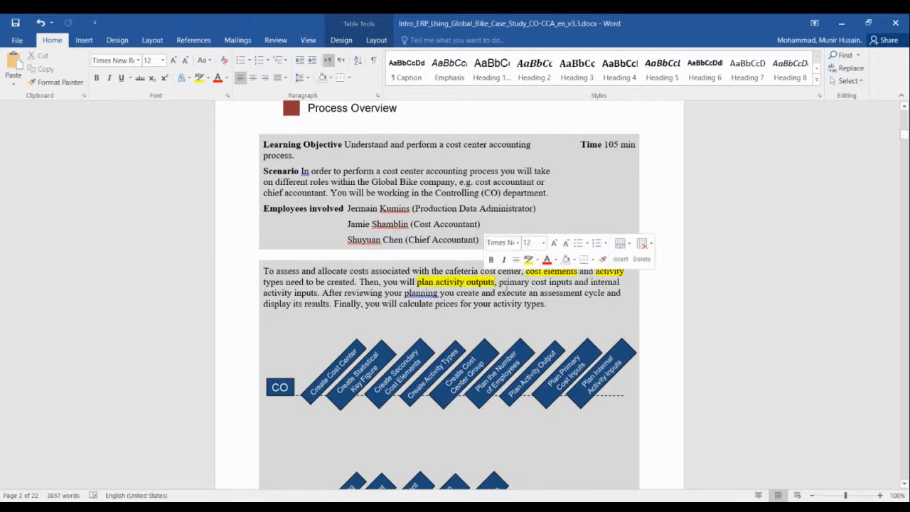
drag(499, 282, 573, 283)
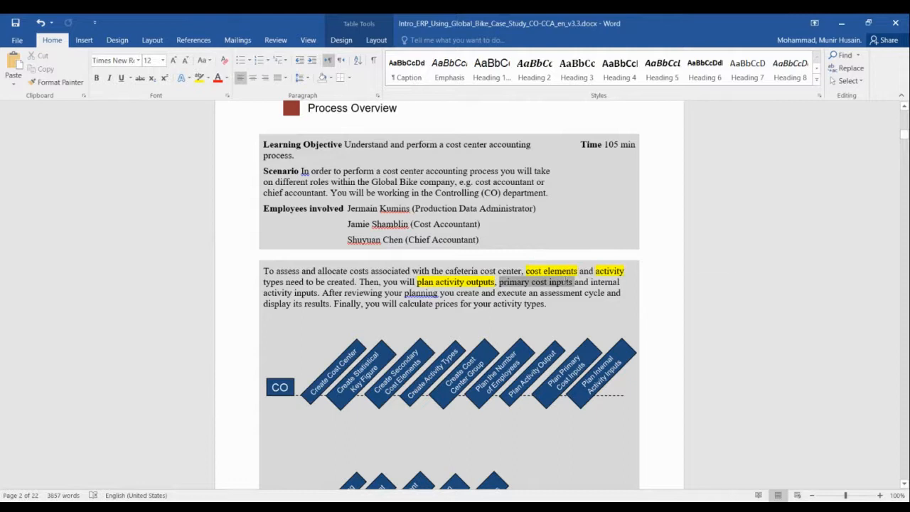
click(609, 261)
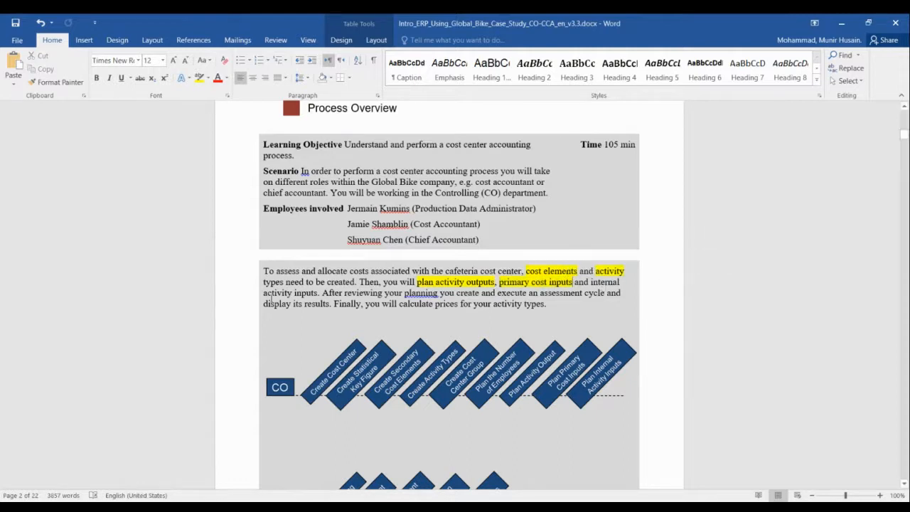
drag(264, 292, 319, 292)
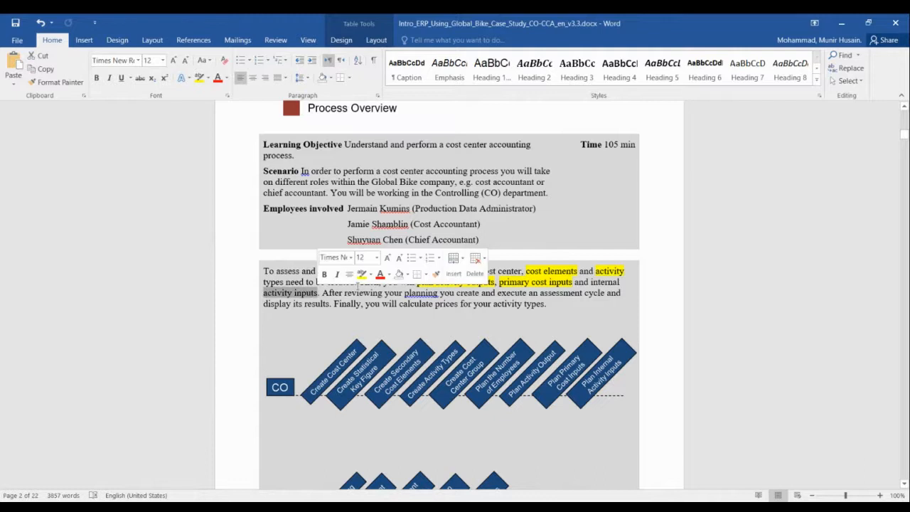
click(362, 275)
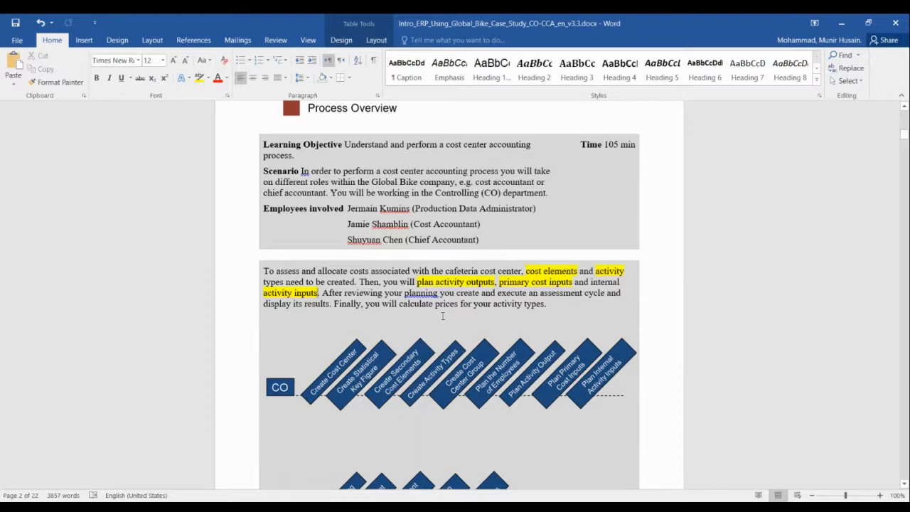
key(alt+Tab)
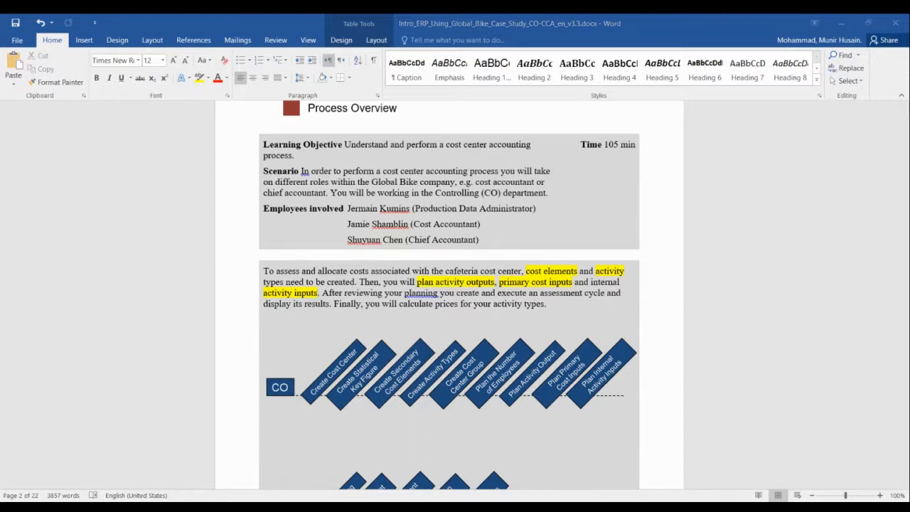
key(alt+Tab)
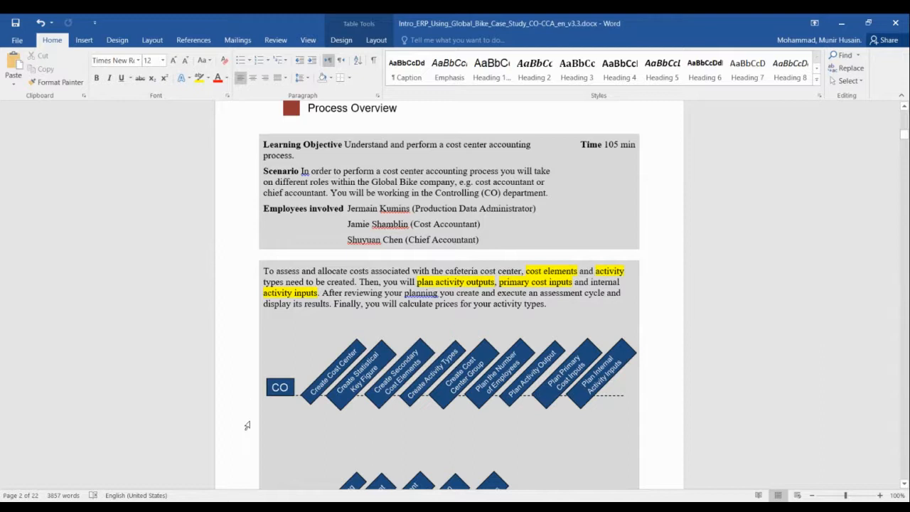
key(alt+Tab)
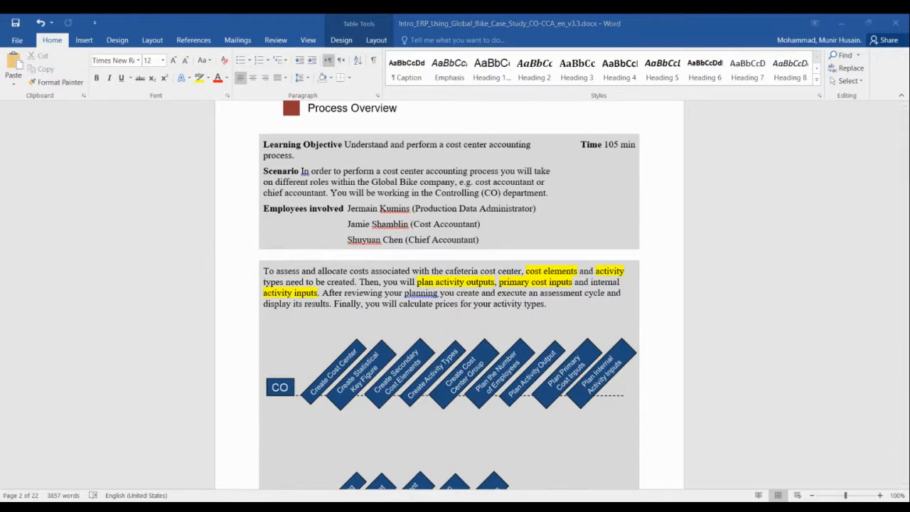
key(alt+Tab)
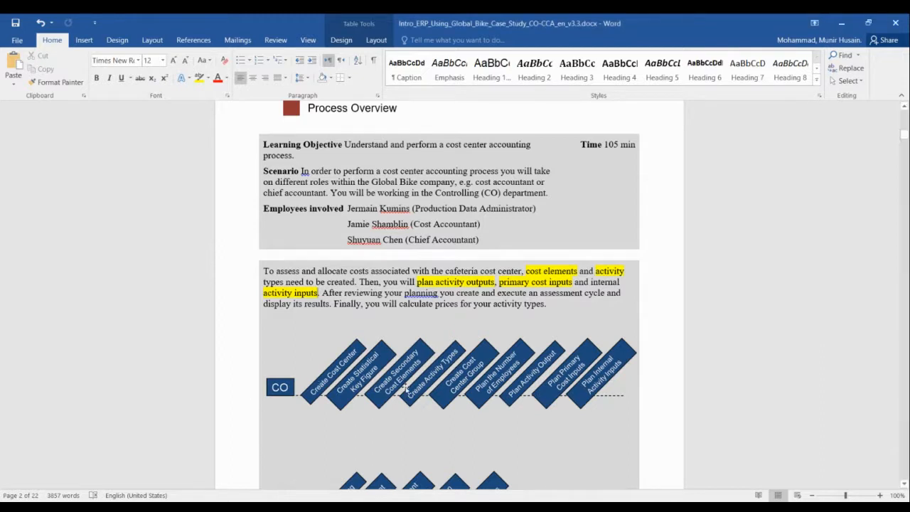
scroll(402, 391, down, 3)
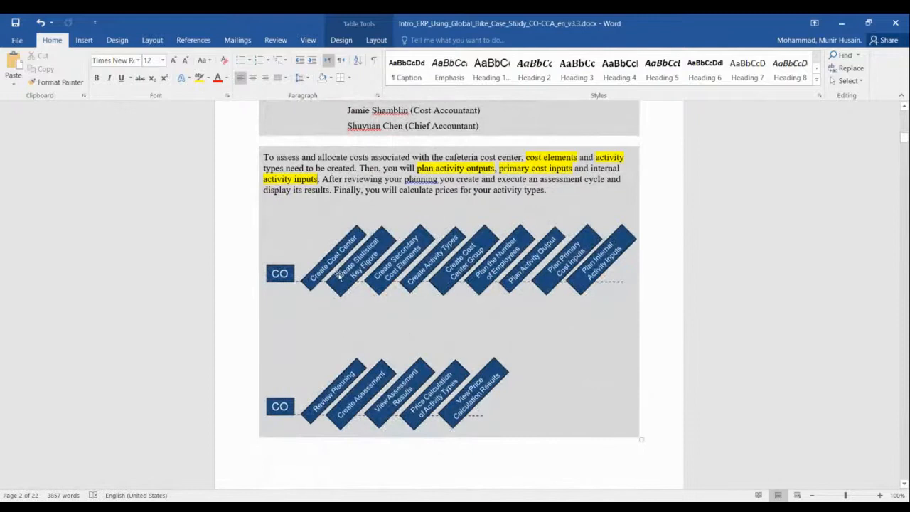
key(alt+Tab)
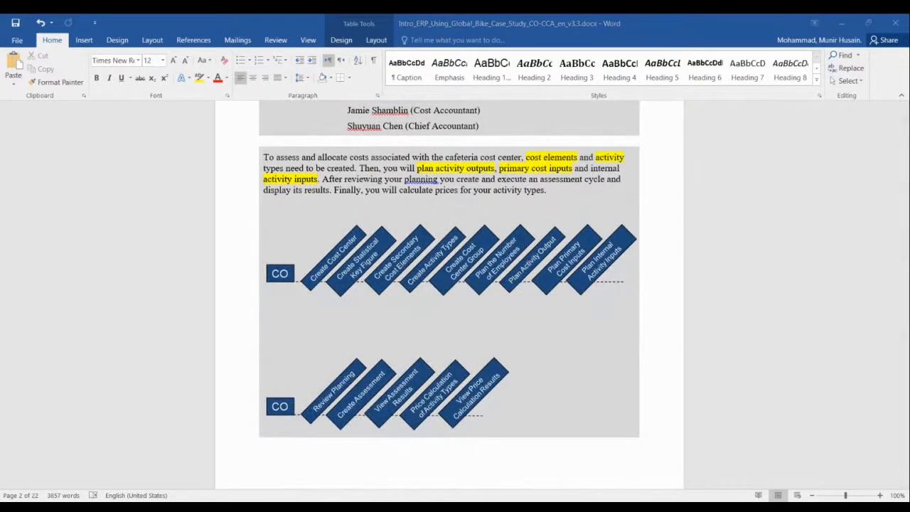
key(alt+Tab)
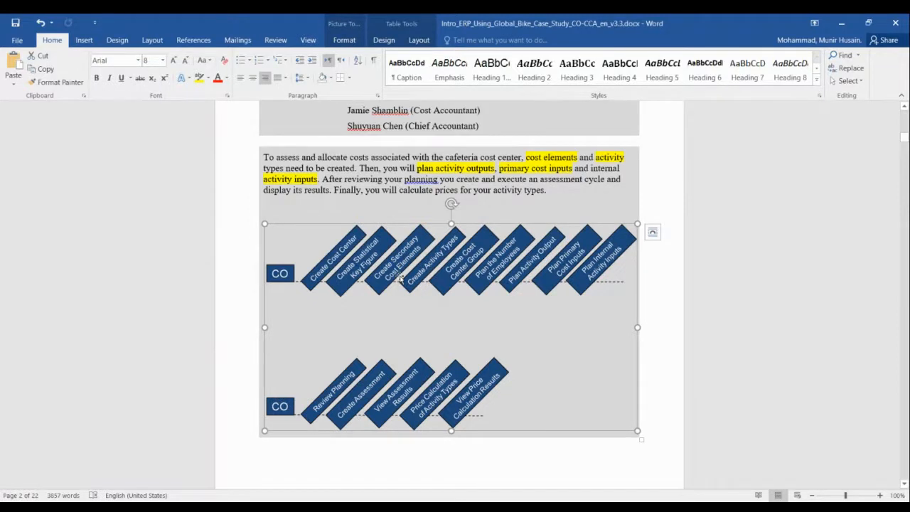
key(alt+Tab)
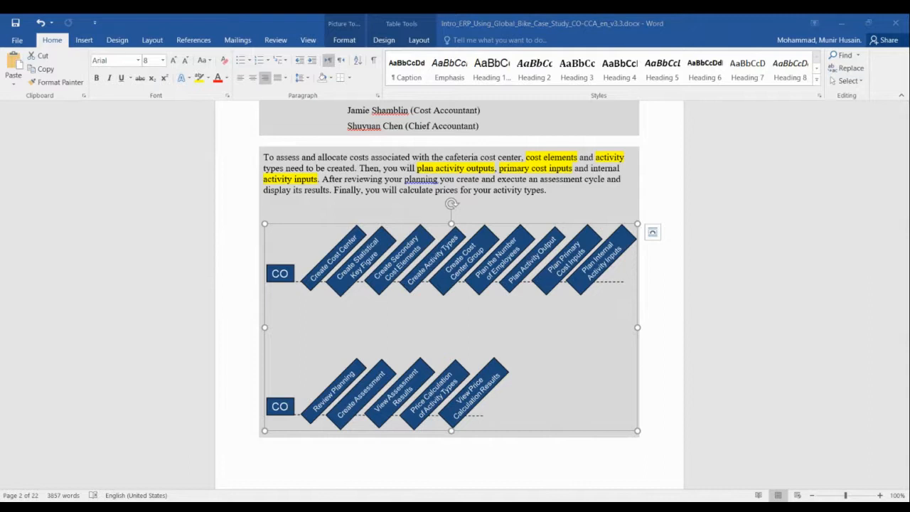
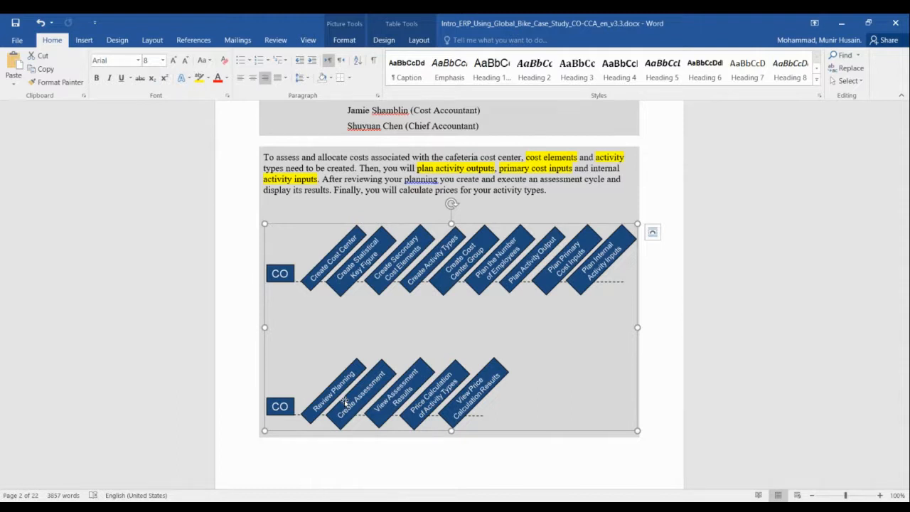
Follow the table of contents link to the section "Step 1: Create Cost Center"
scroll(674, 432, down, 12)
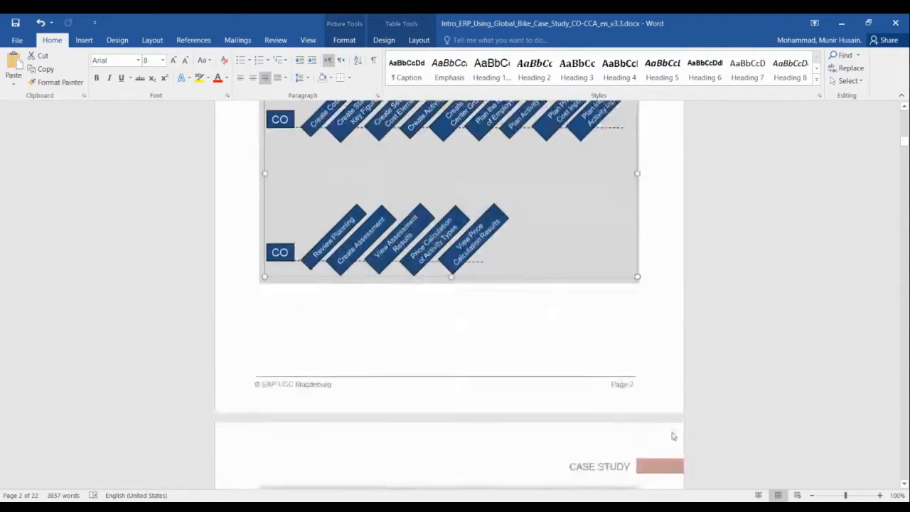
scroll(641, 408, up, 1)
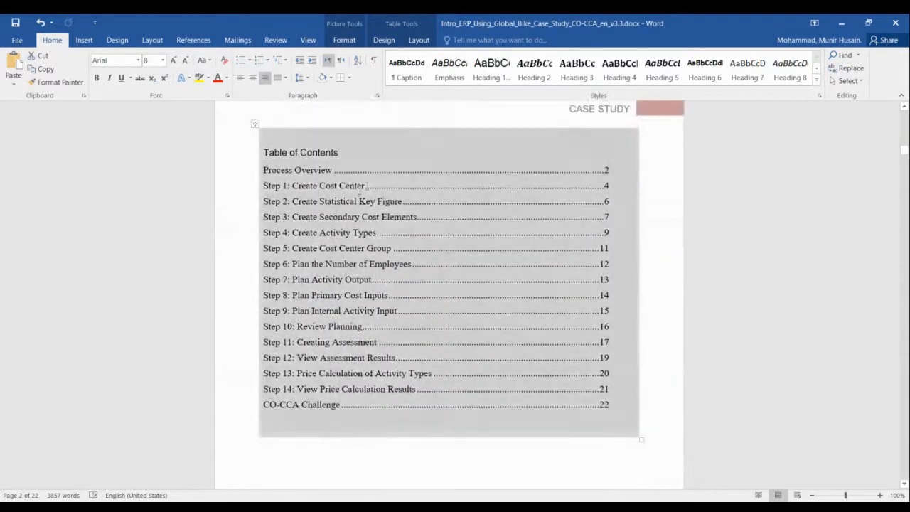
ctrl+click(332, 192)
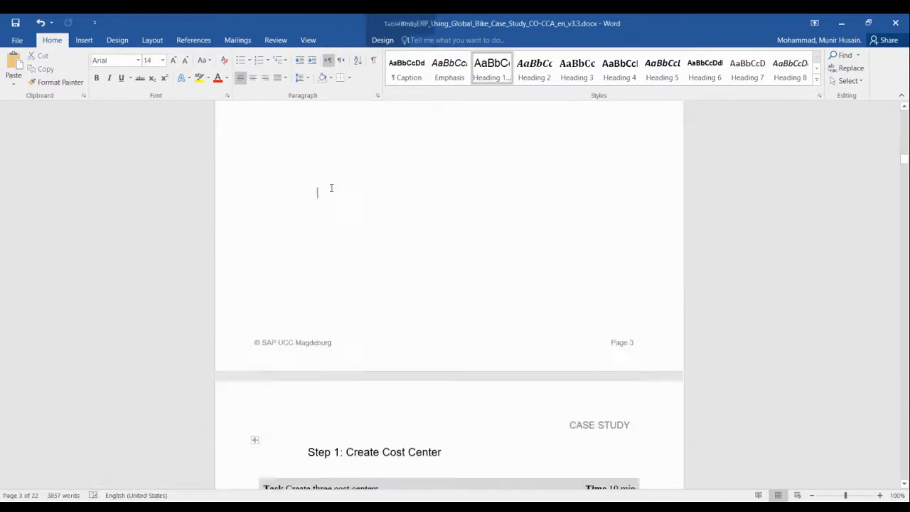
scroll(446, 308, down, 2)
scroll(446, 301, down, 1)
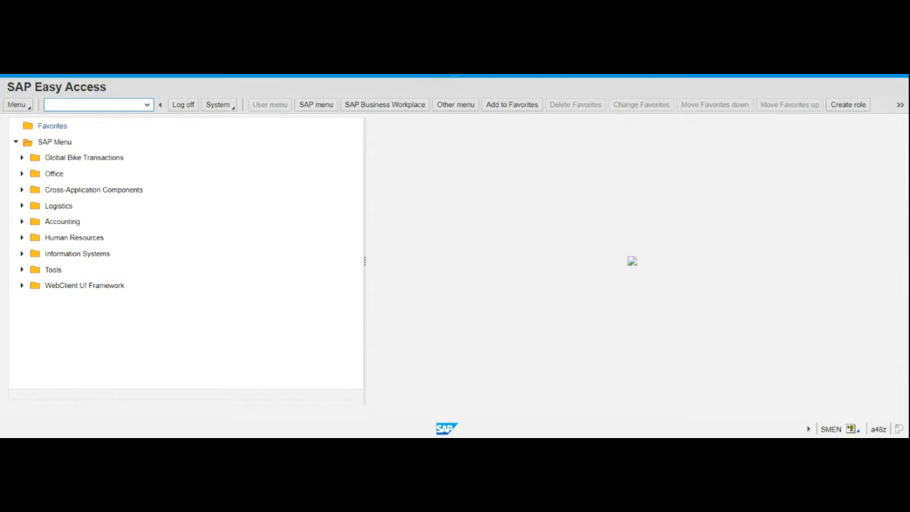
Start transaction KS01 from SAP Easy Access
text(KS01)
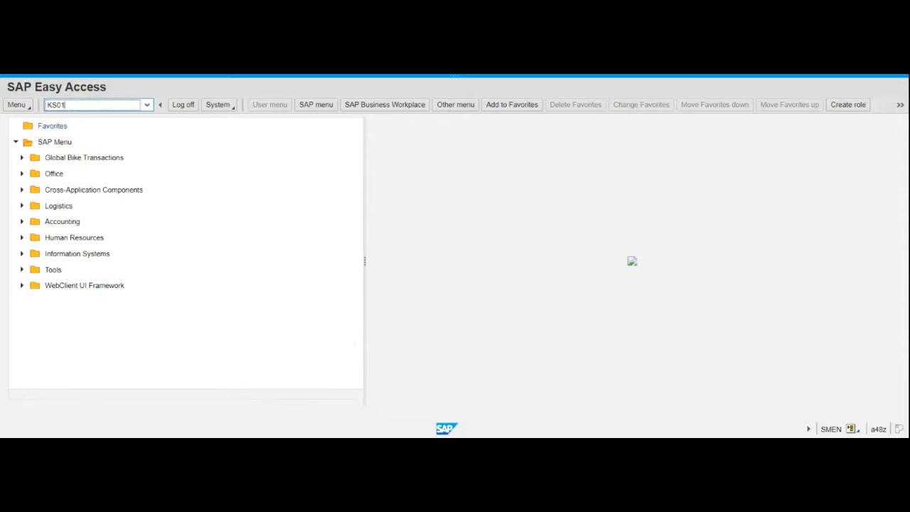
key(Return)
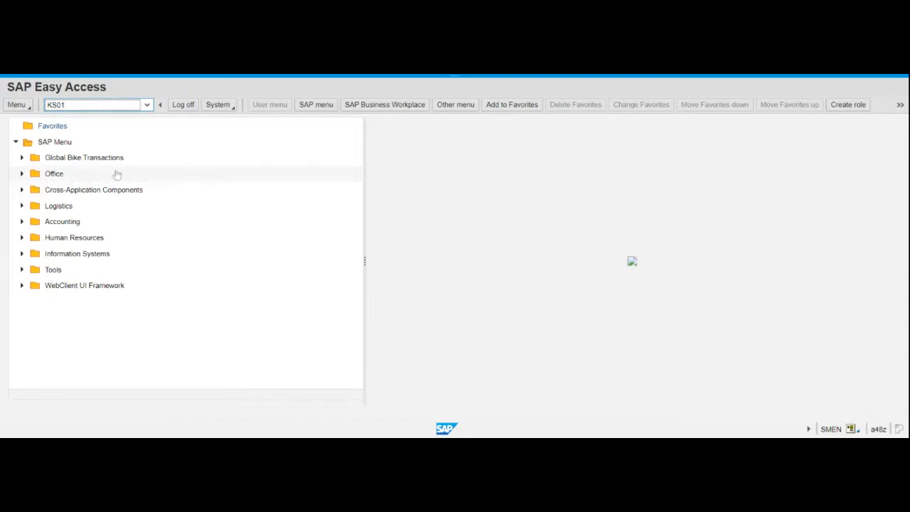
Expand the SAP Menu tree through Accounting, Controlling and Cost Center Accounting to Master Data
click(23, 223)
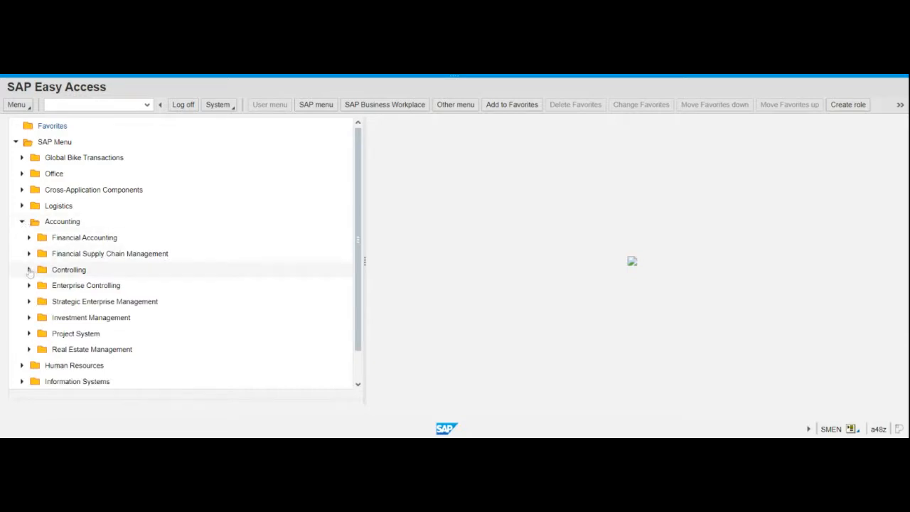
click(30, 270)
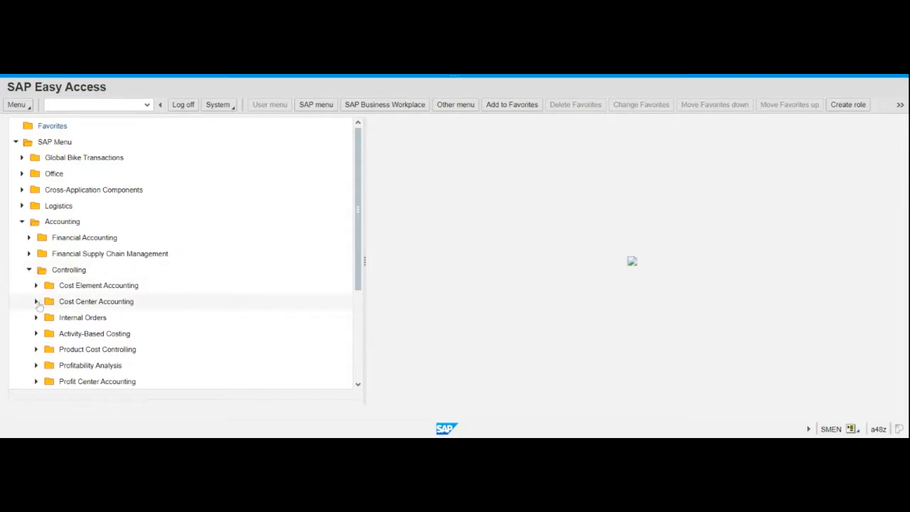
click(36, 302)
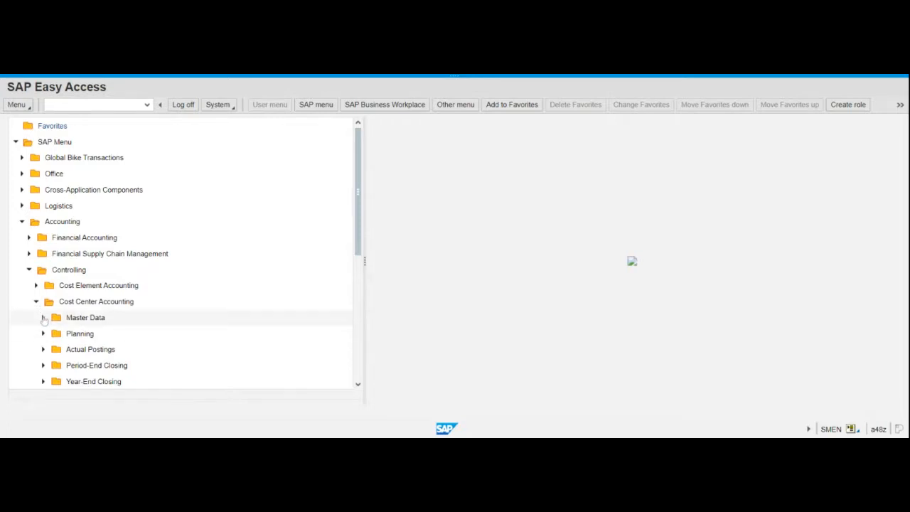
click(42, 317)
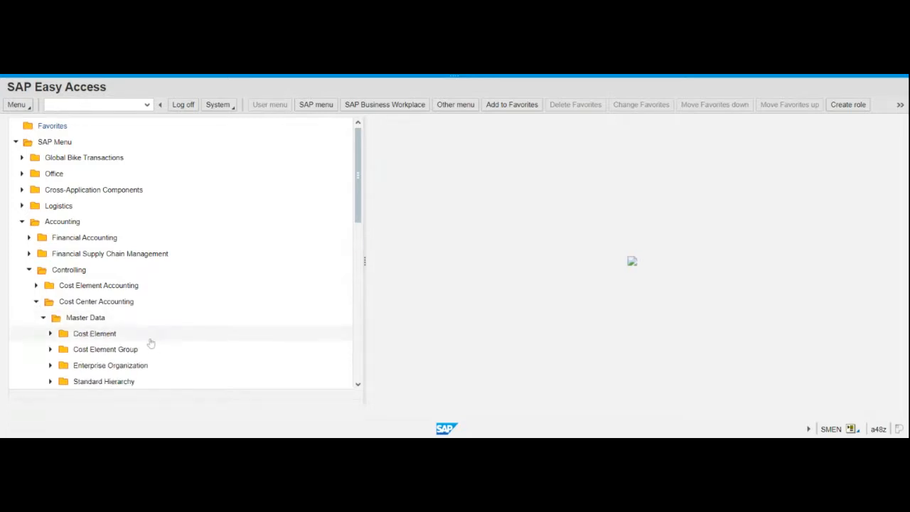
Expand Cost Center and its Individual Processing folder under Master Data to show the cost center transactions
scroll(150, 344, down, 2)
scroll(150, 344, down, 1)
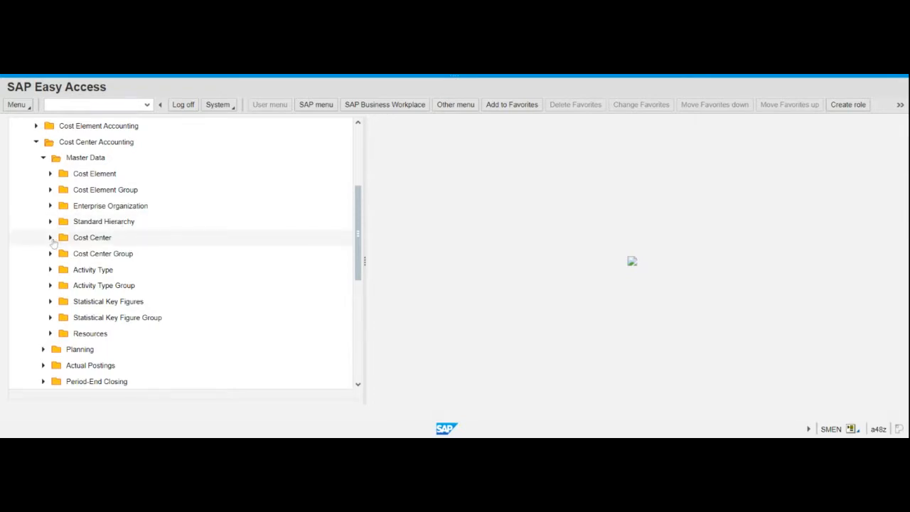
scroll(53, 242, up, 3)
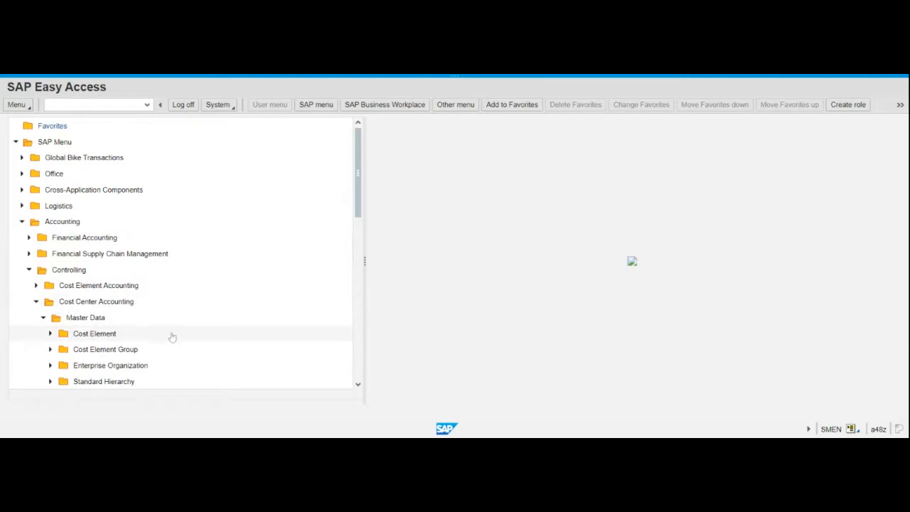
scroll(340, 340, down, 2)
click(341, 333)
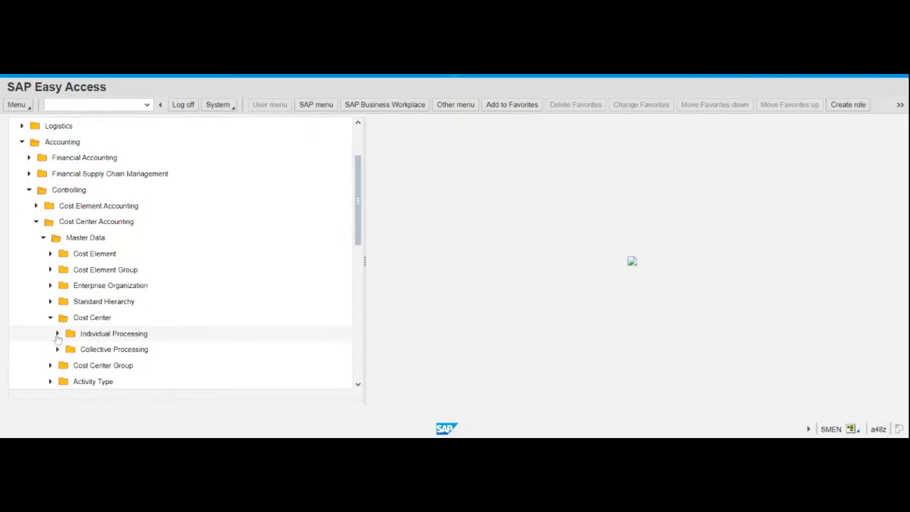
click(58, 335)
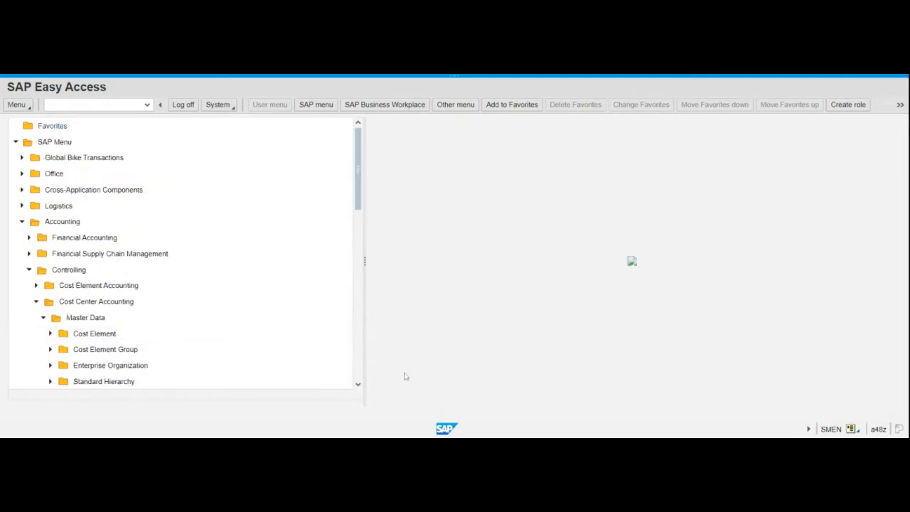
click(359, 385)
click(358, 385)
click(358, 385)
click(359, 385)
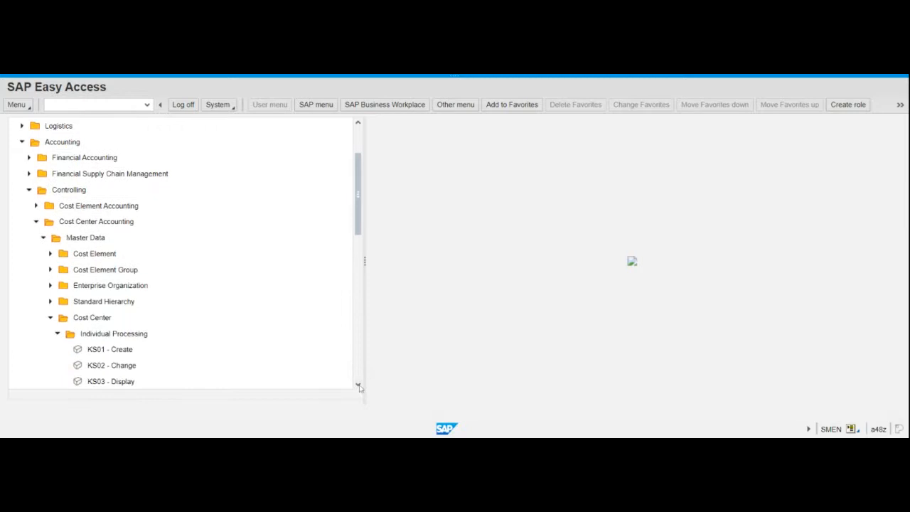
click(358, 385)
click(359, 385)
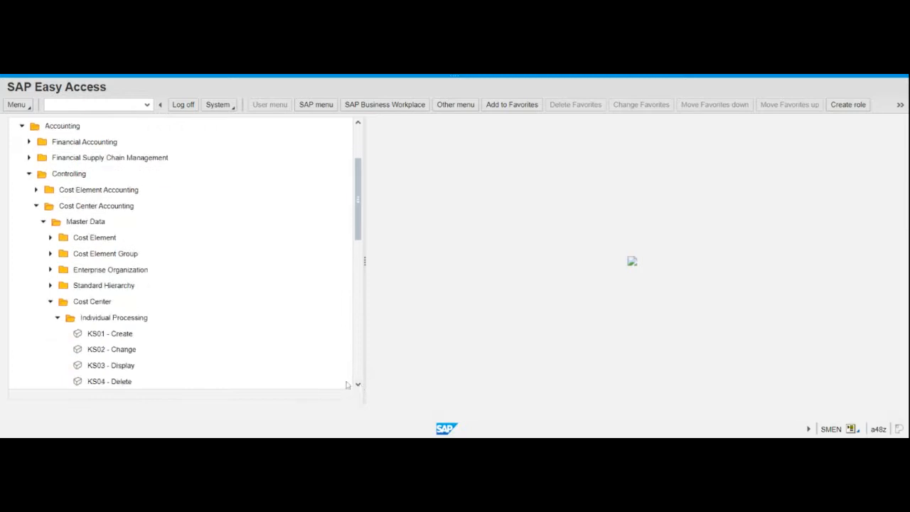
Review the individual processing transactions for cost centers, from KS01 - Create to KS05 - Display Changes, and select KS01 - Create
click(110, 335)
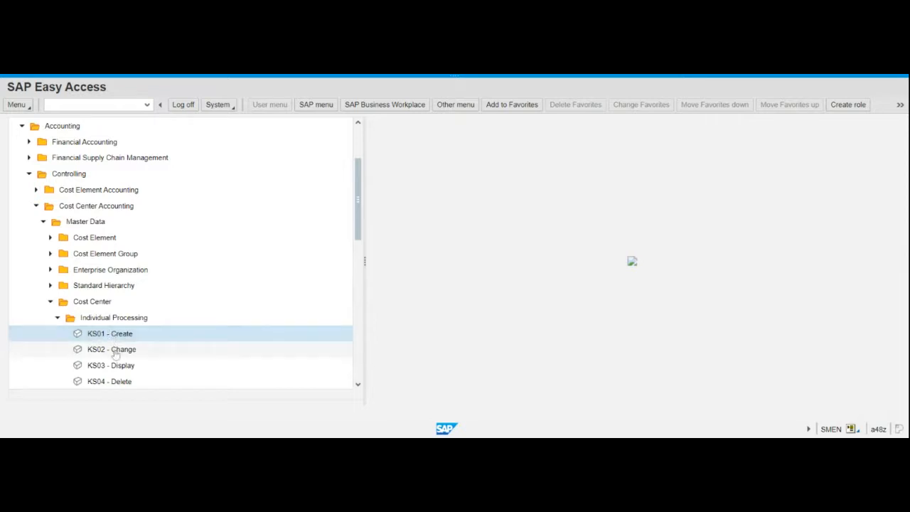
click(116, 350)
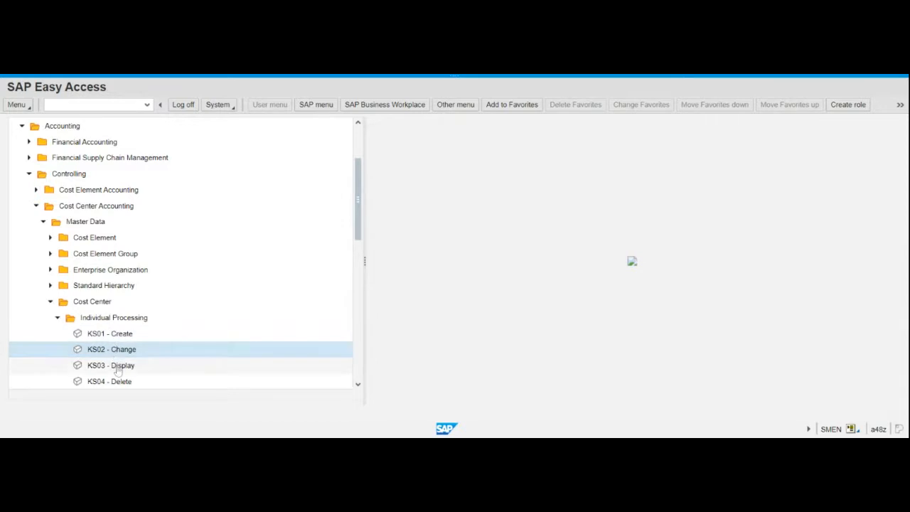
click(118, 367)
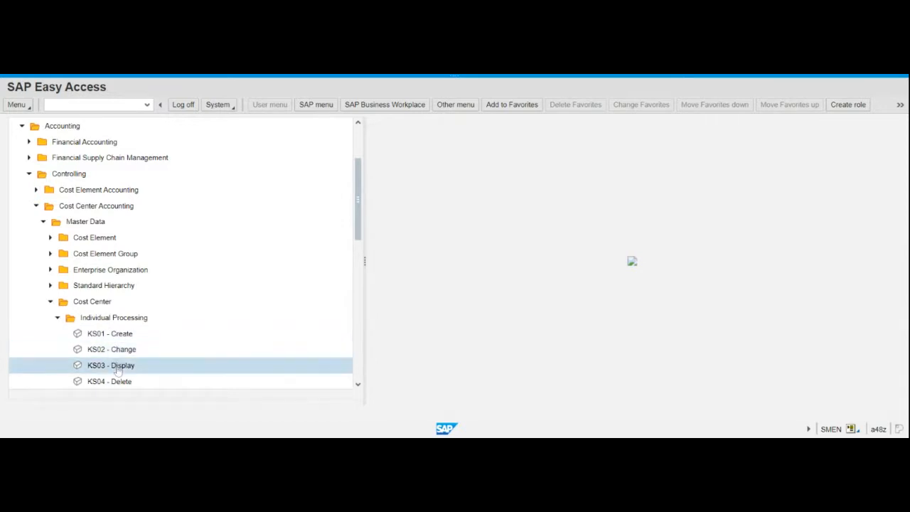
click(114, 383)
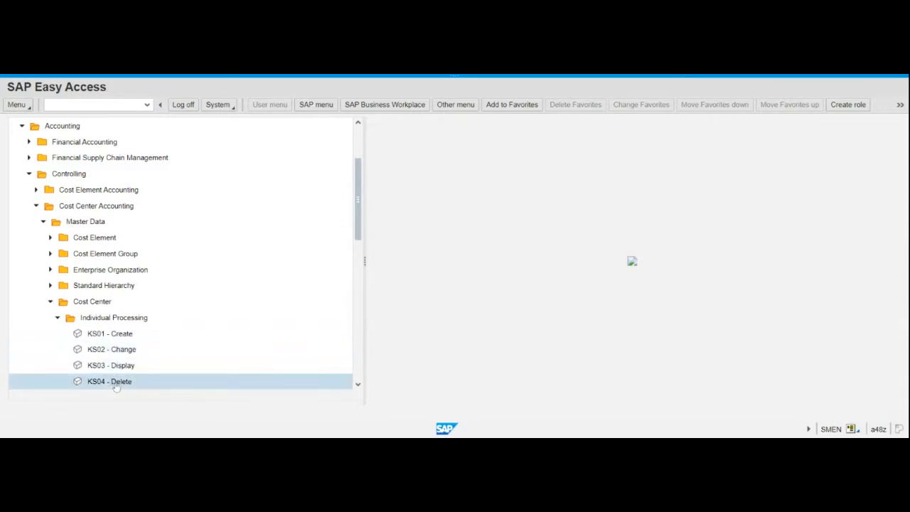
scroll(358, 385, down, 2)
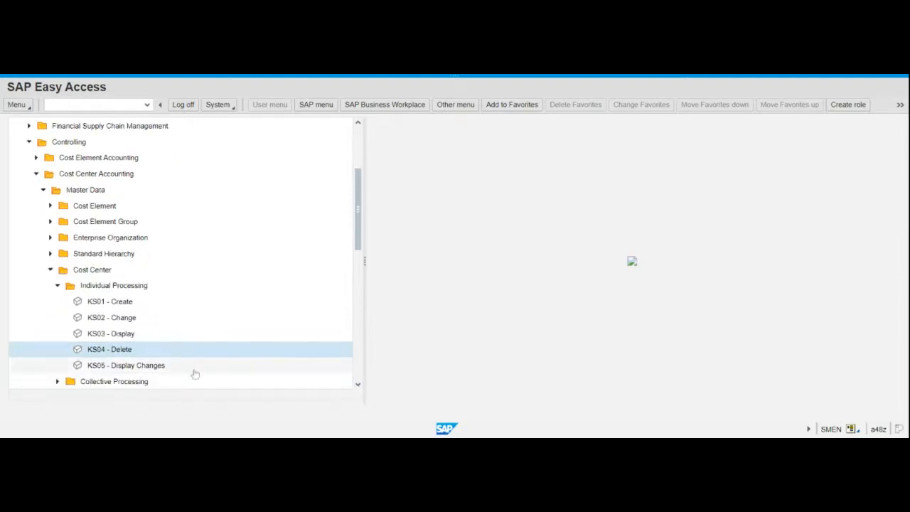
click(117, 303)
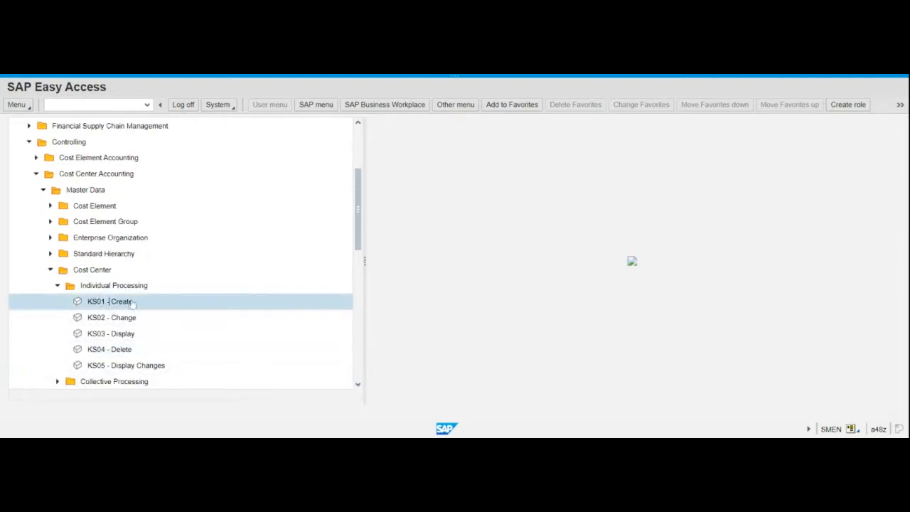
Start transaction KS01 to create a cost center
click(96, 104)
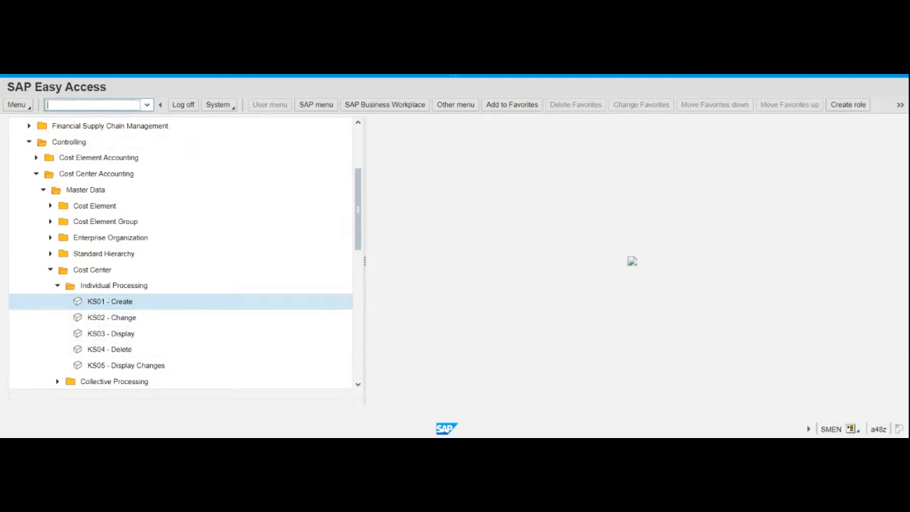
text(ks)
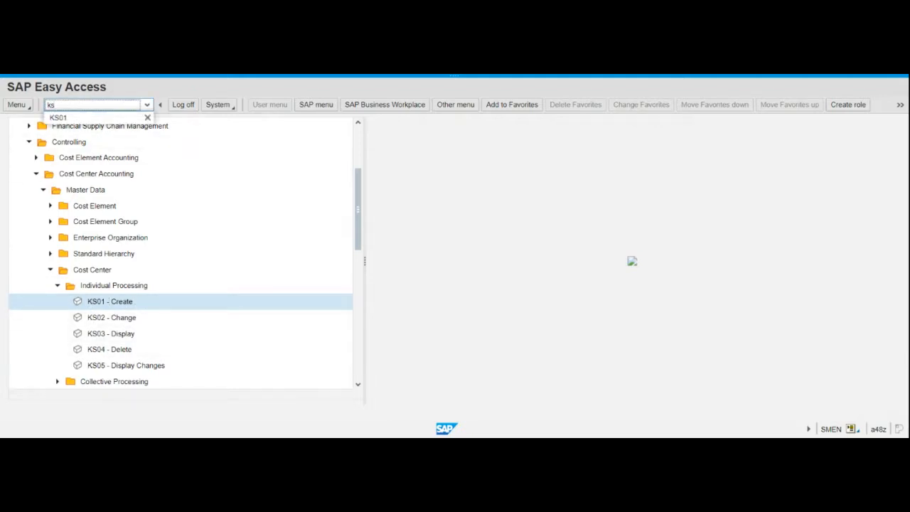
click(62, 120)
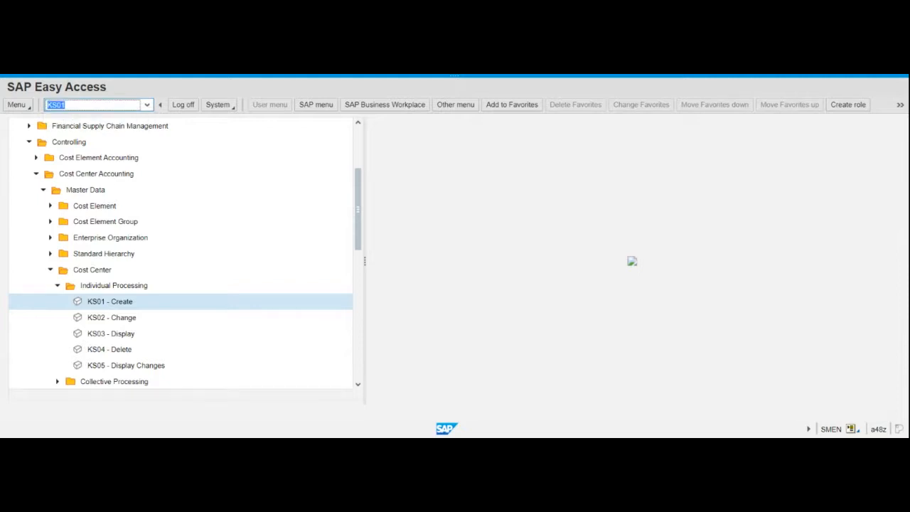
click(65, 105)
key(Return)
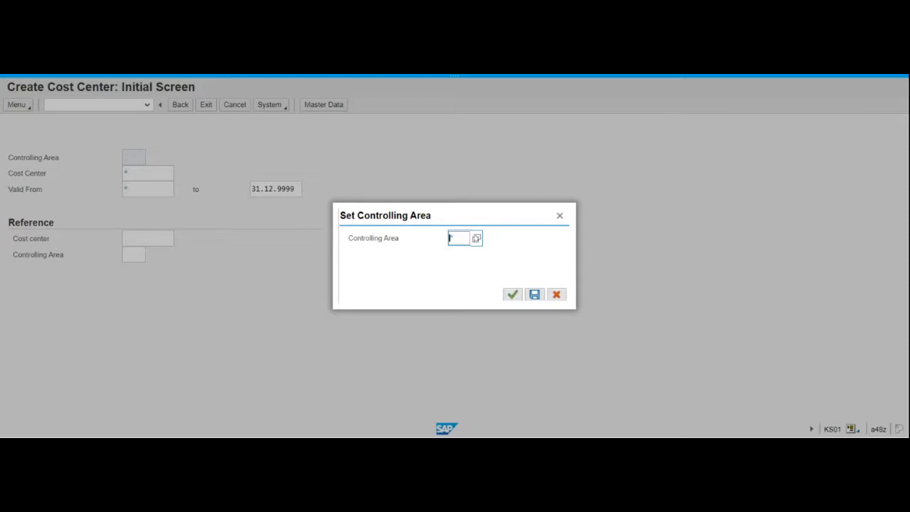
Set the controlling area to NA00 (Global Bike North America) from the value help and confirm it
click(476, 239)
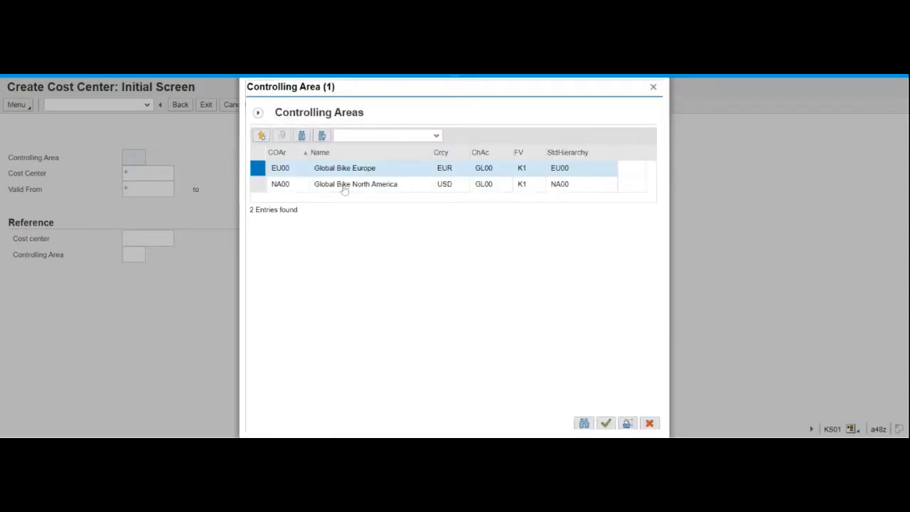
click(345, 186)
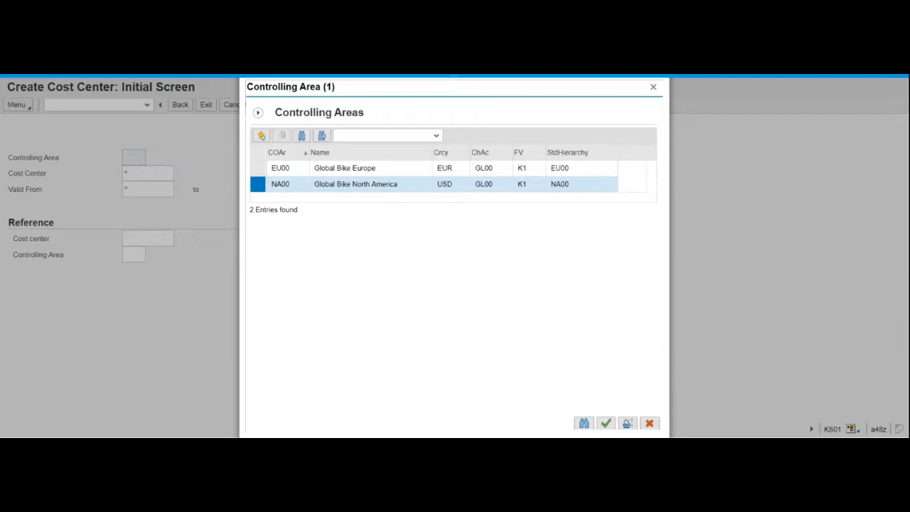
double_click(343, 184)
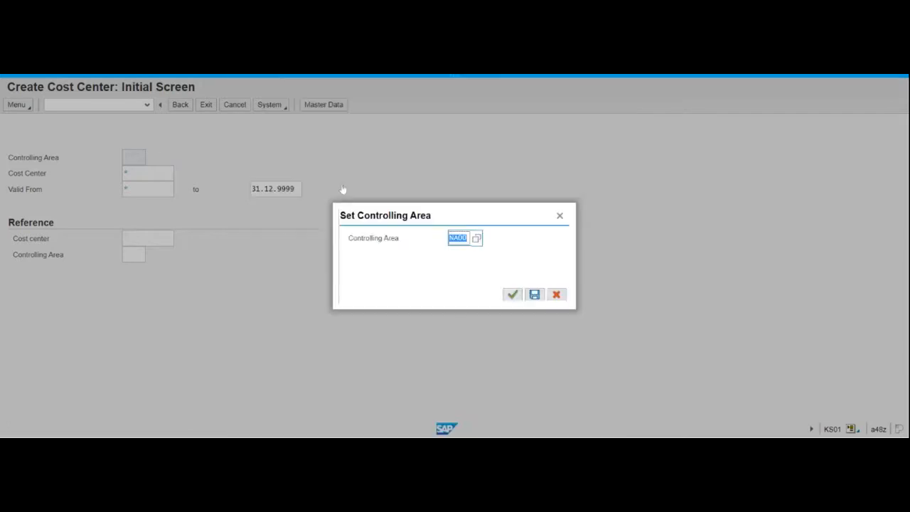
click(512, 299)
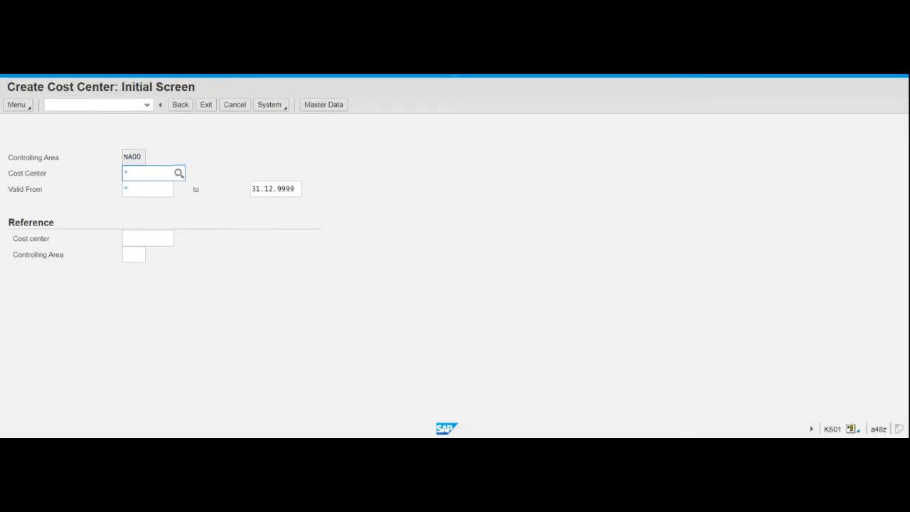
Enter CAFE1999 as the new cost center
text(CAFE1###)
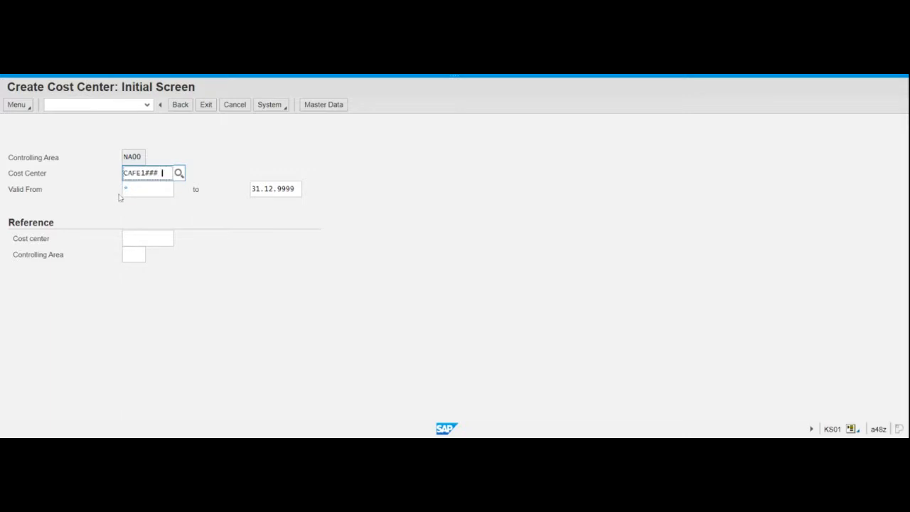
key(BackSpace)
key(BackSpace)
key(BackSpace)
key(BackSpace)
text(999)
Set the cost center's Valid From date to 01.01.2022 using the calendar
click(142, 189)
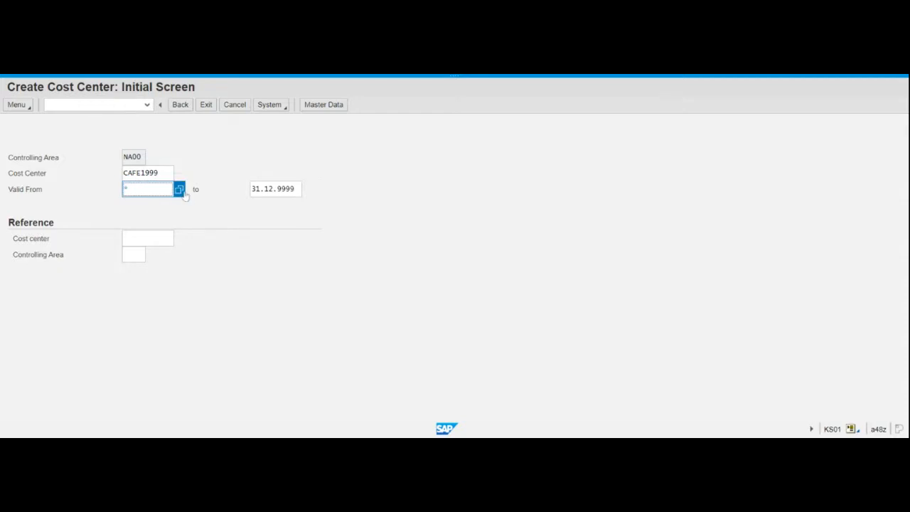
click(179, 190)
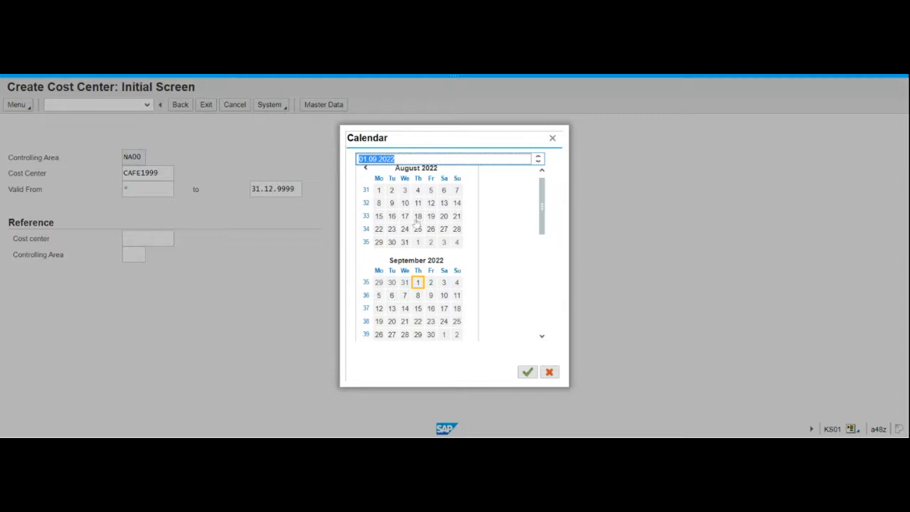
drag(542, 222, 542, 218)
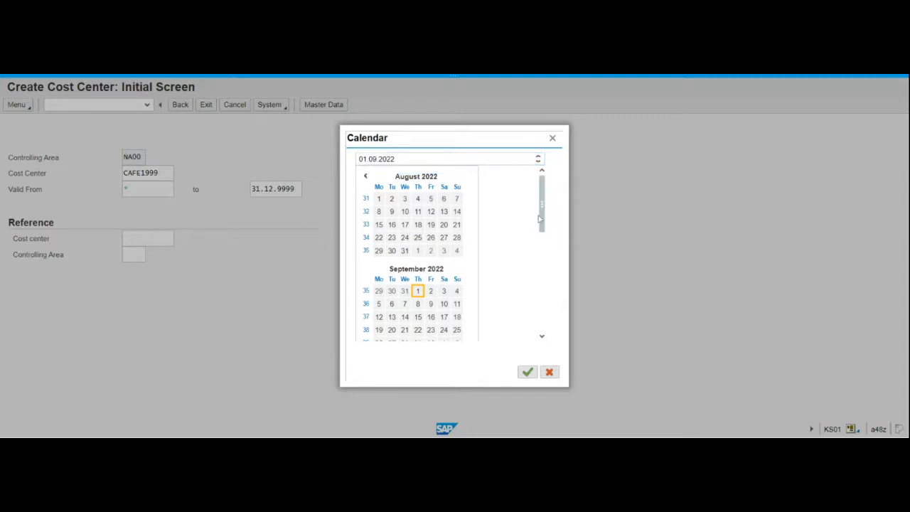
click(366, 177)
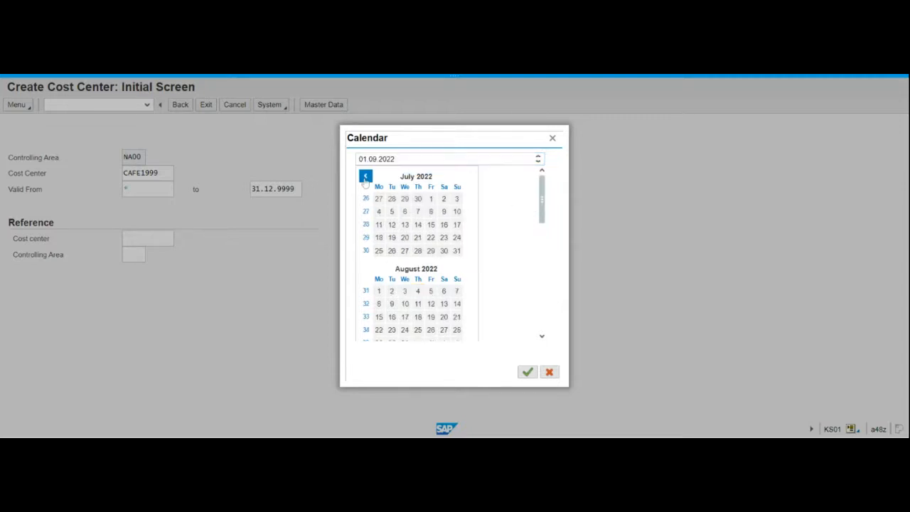
click(366, 177)
click(366, 178)
click(366, 177)
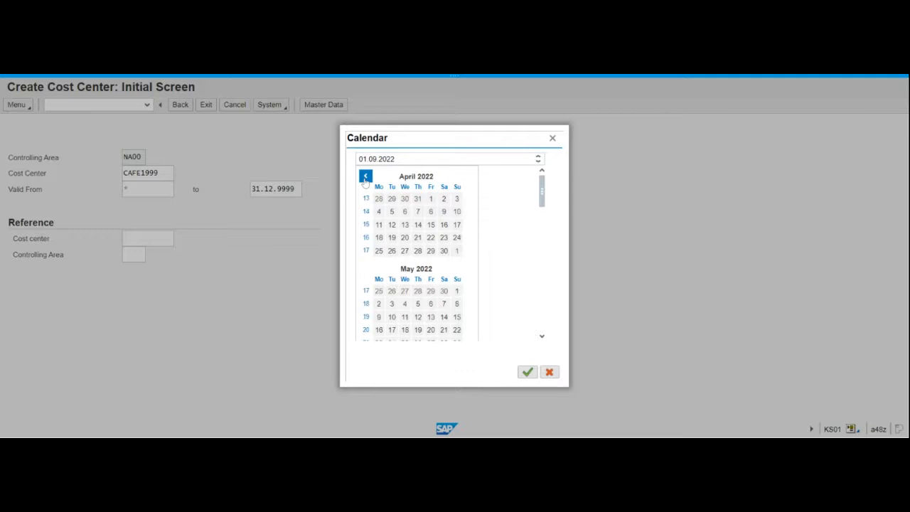
click(366, 178)
click(366, 177)
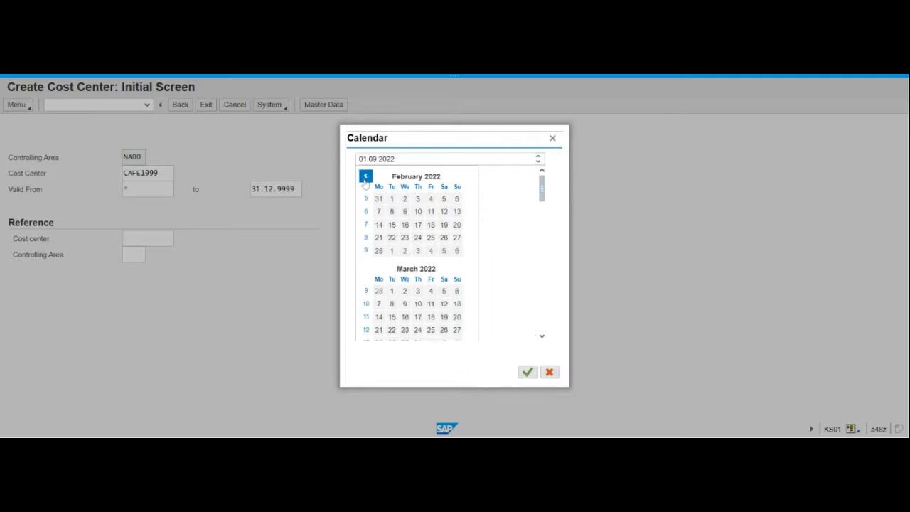
click(365, 177)
double_click(444, 199)
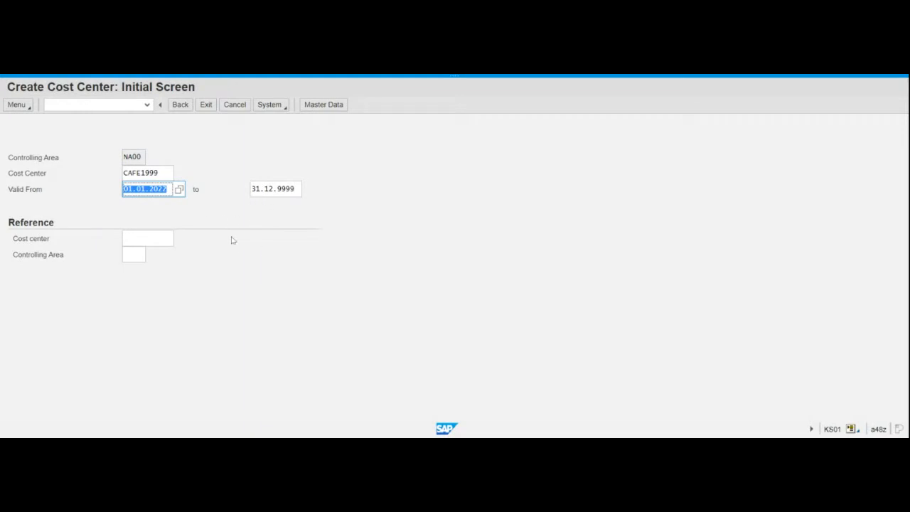
key(Return)
Highlight the Reference heading and place the cursor in the reference cost center field
click(16, 223)
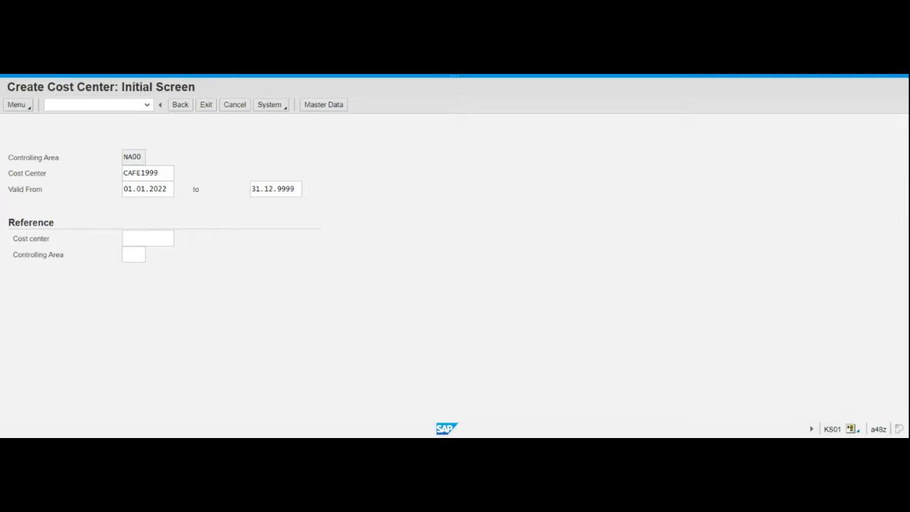
drag(8, 223, 55, 223)
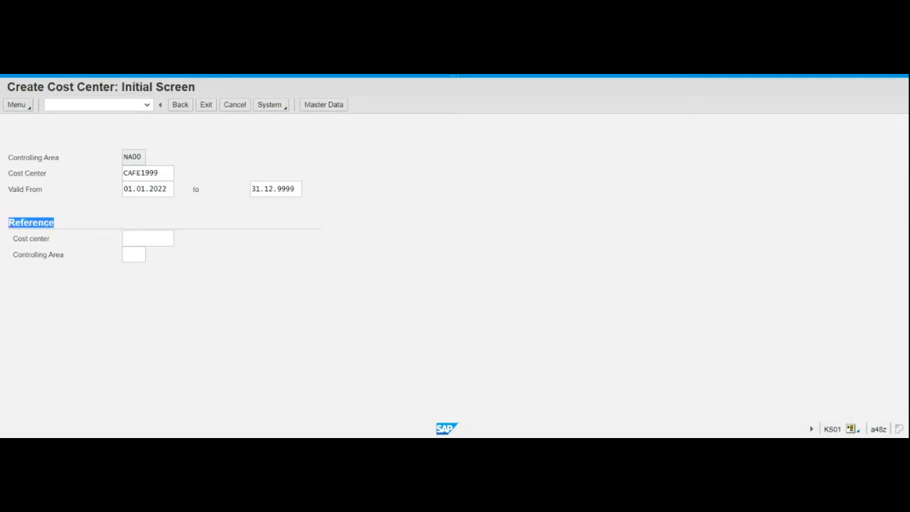
click(158, 242)
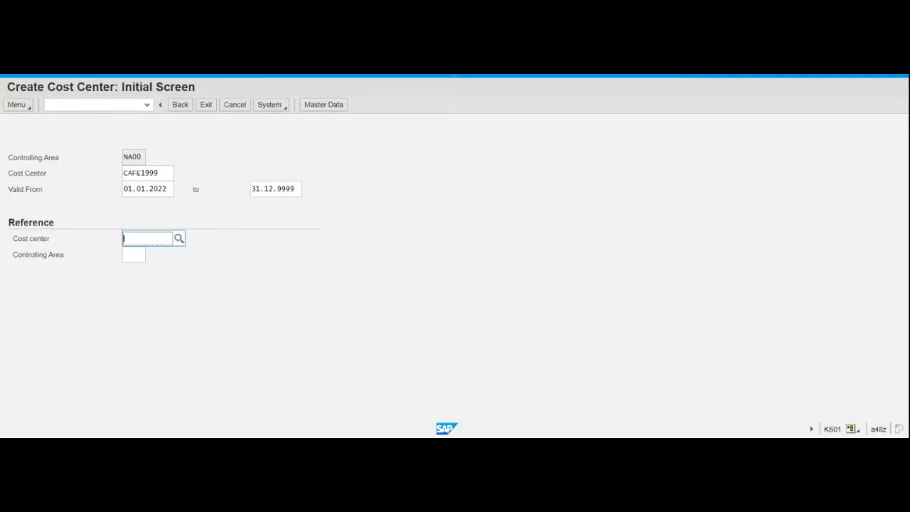
click(179, 239)
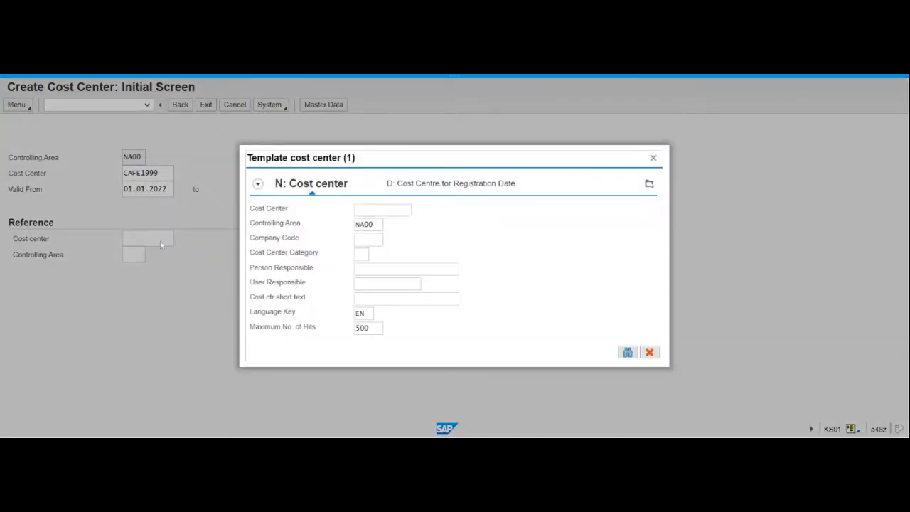
click(654, 158)
key(Tab)
click(196, 272)
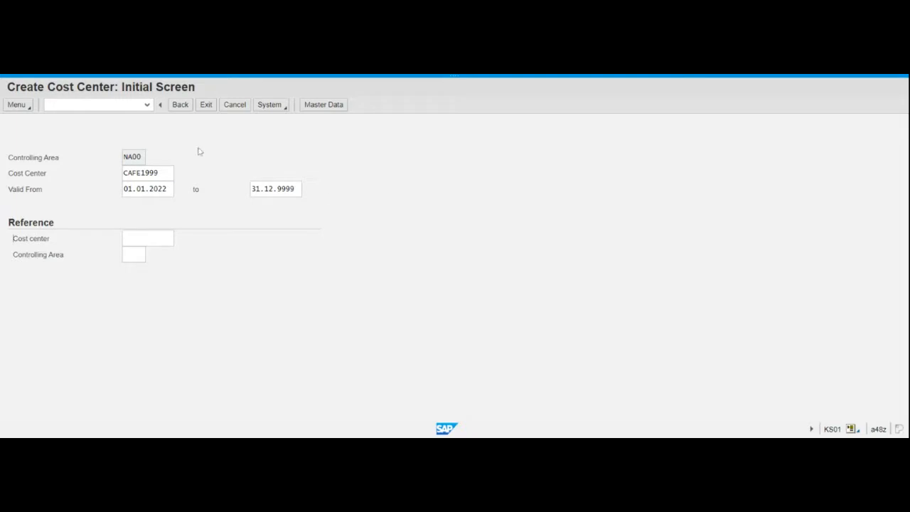
Continue to the basic data of cost center CAFE1999 without a reference and name it Cafeteria 999
click(153, 173)
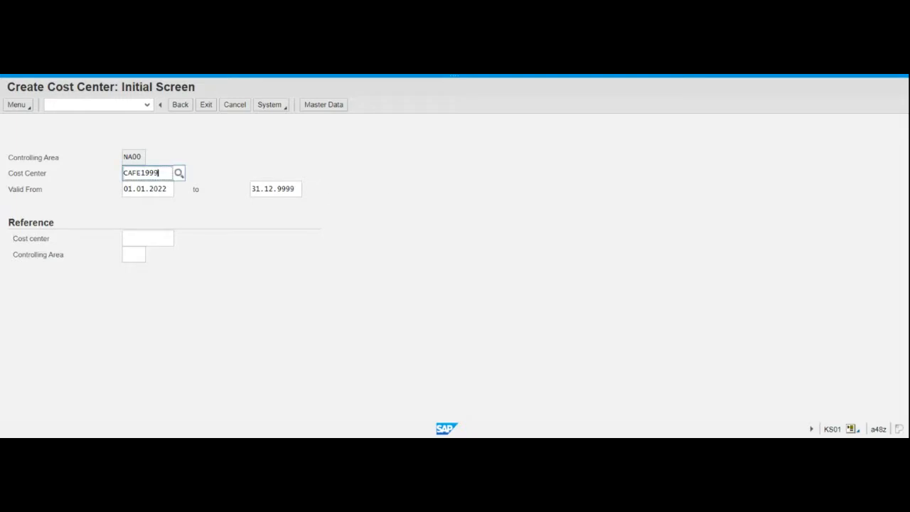
key(Return)
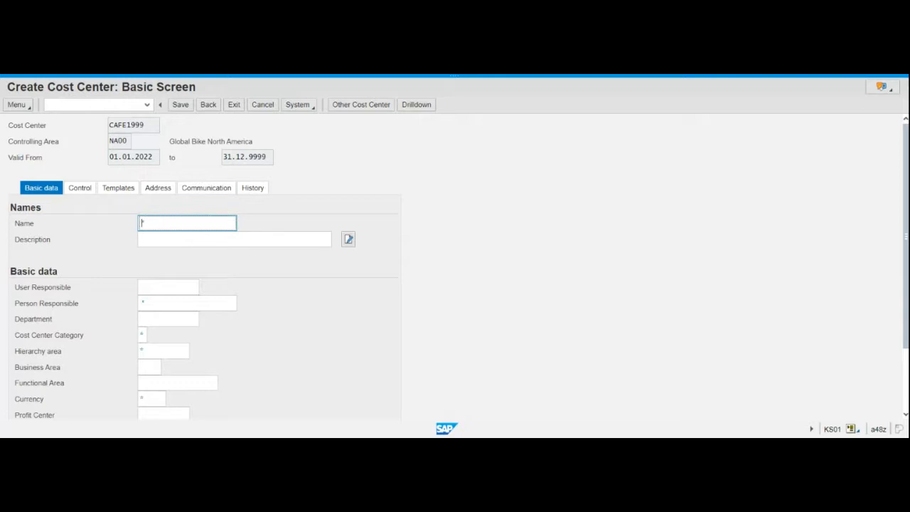
text(Cafeteria ###)
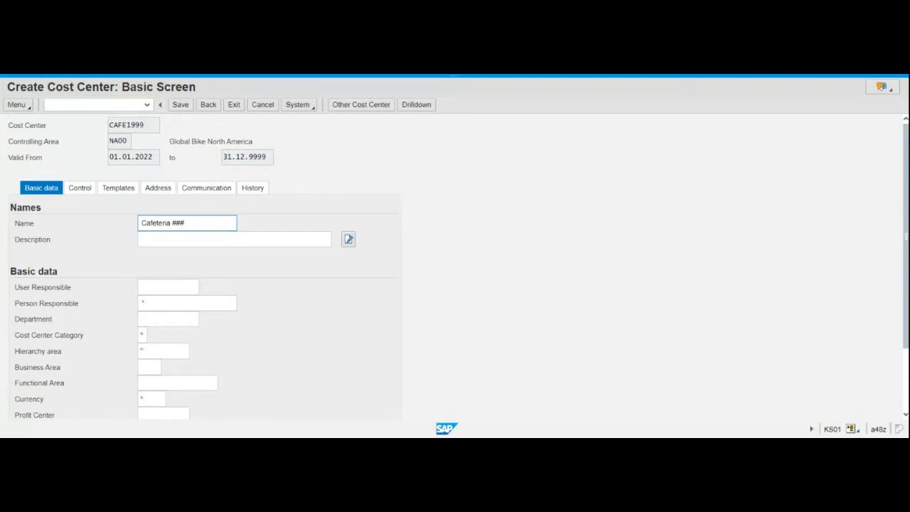
key(BackSpace)
key(BackSpace)
key(BackSpace)
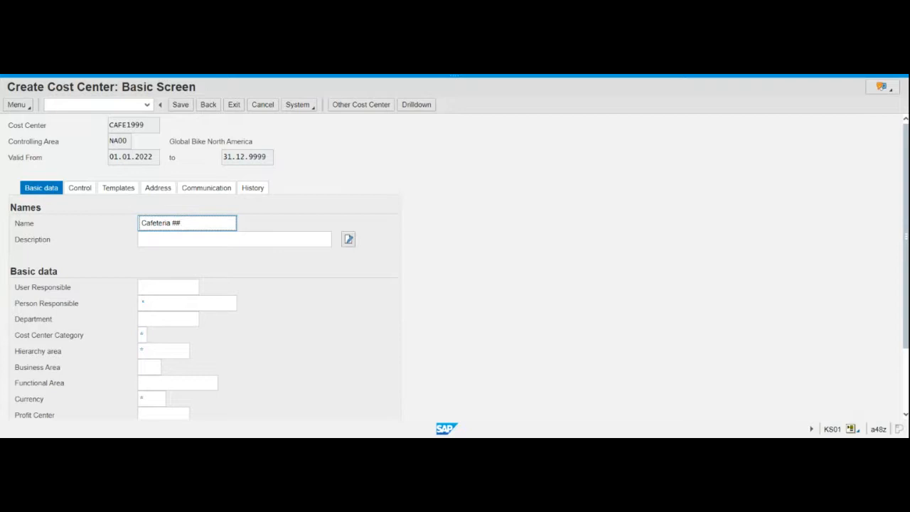
text(999)
Enter the person's name and number as the description and fill in the name of the person responsible
click(277, 240)
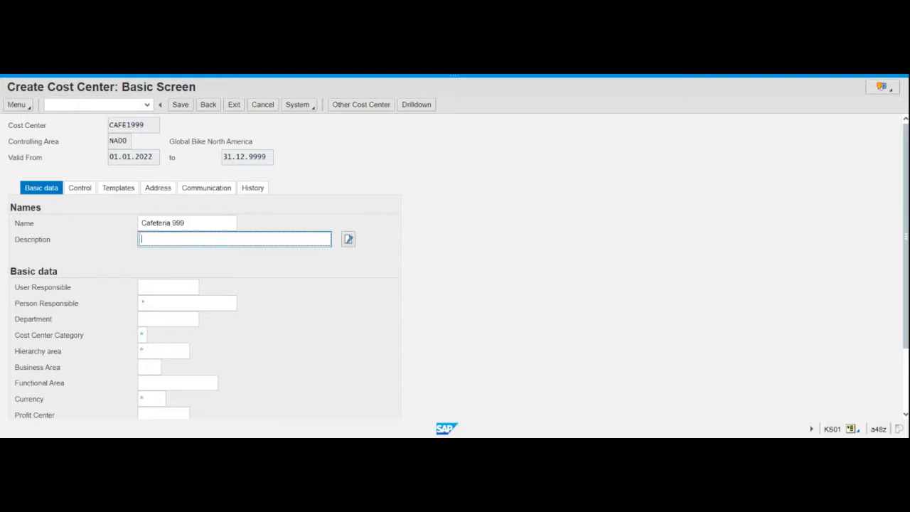
text(Munir 441)
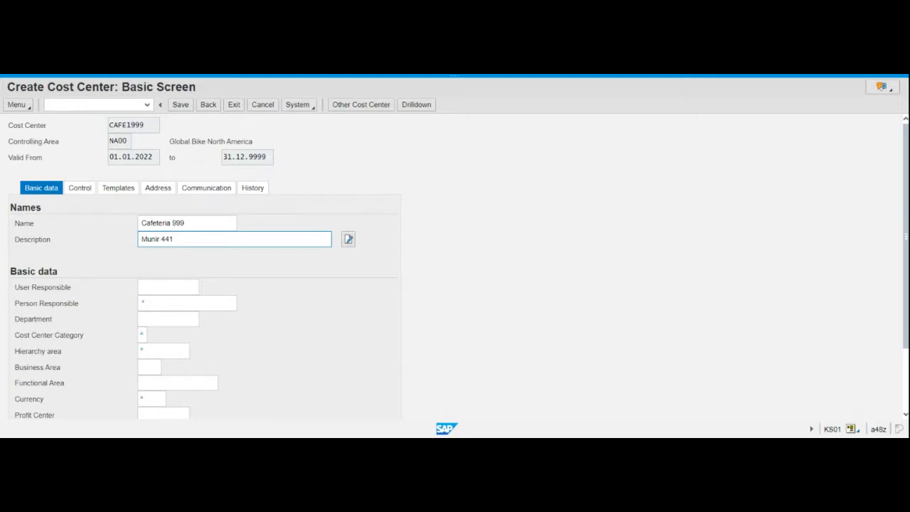
click(167, 286)
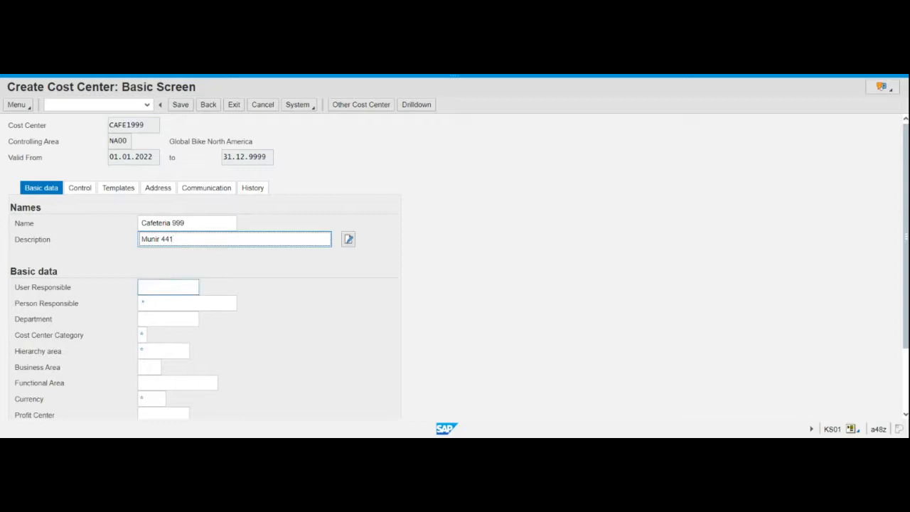
click(187, 303)
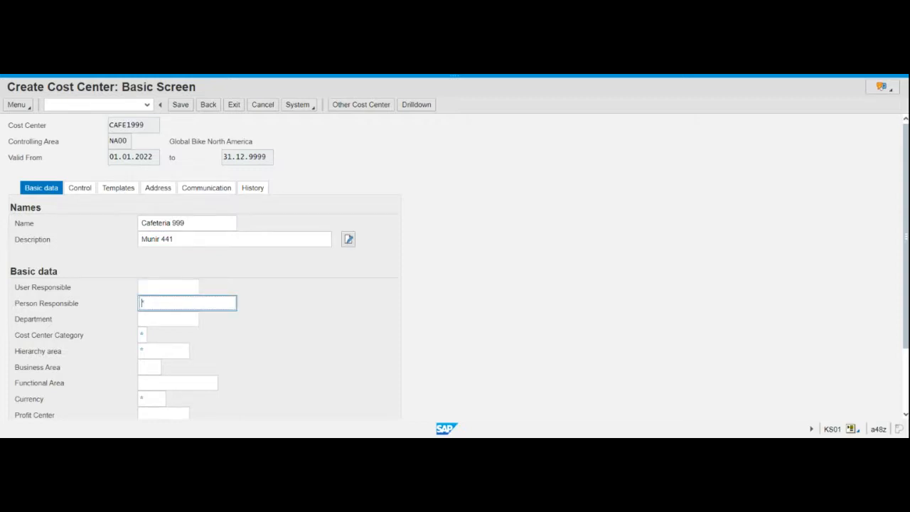
text(Munir)
key(Return)
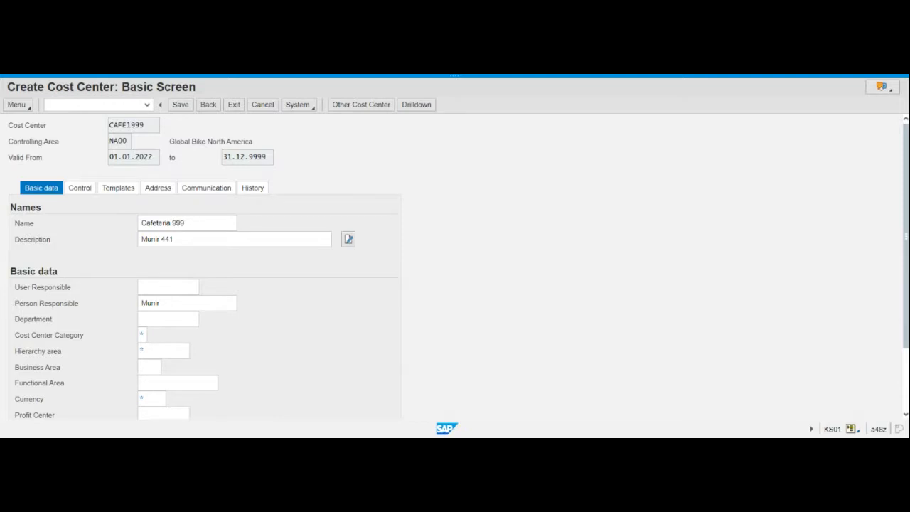
Set the cost center category to H (Service cost center) from the value help
click(144, 336)
click(152, 336)
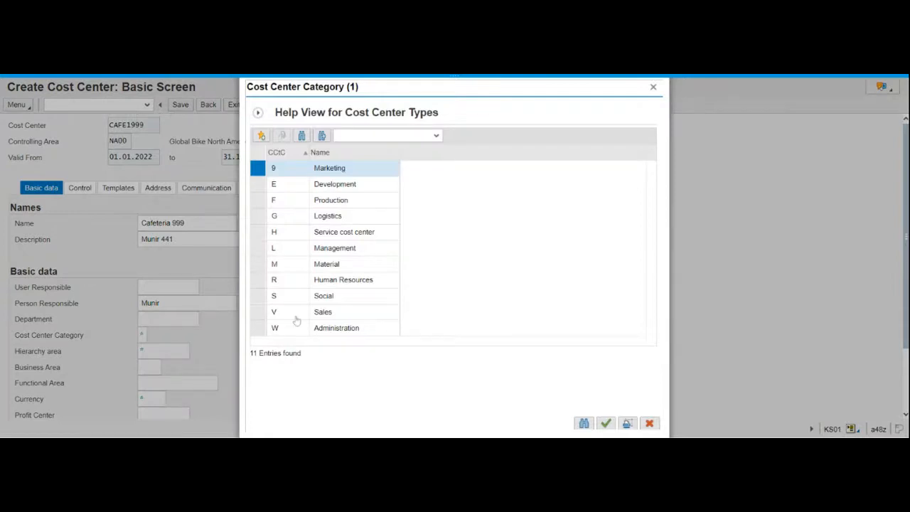
click(350, 236)
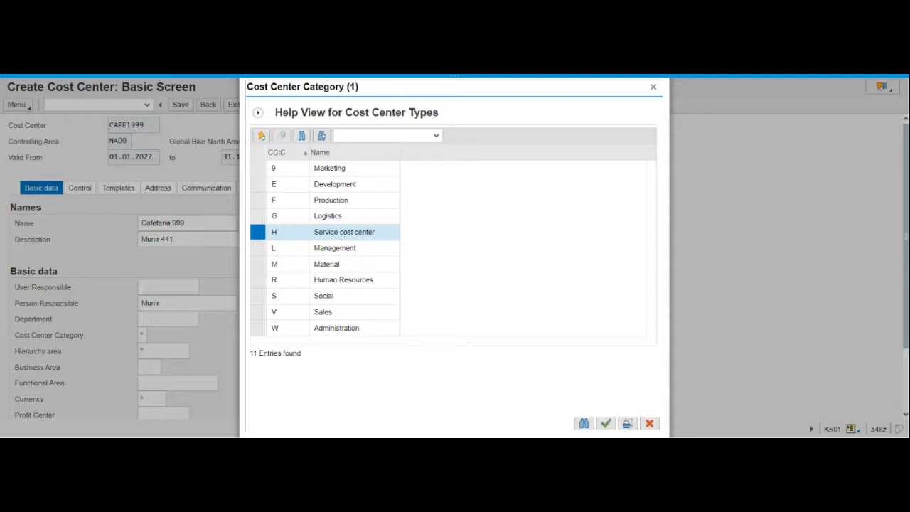
double_click(340, 236)
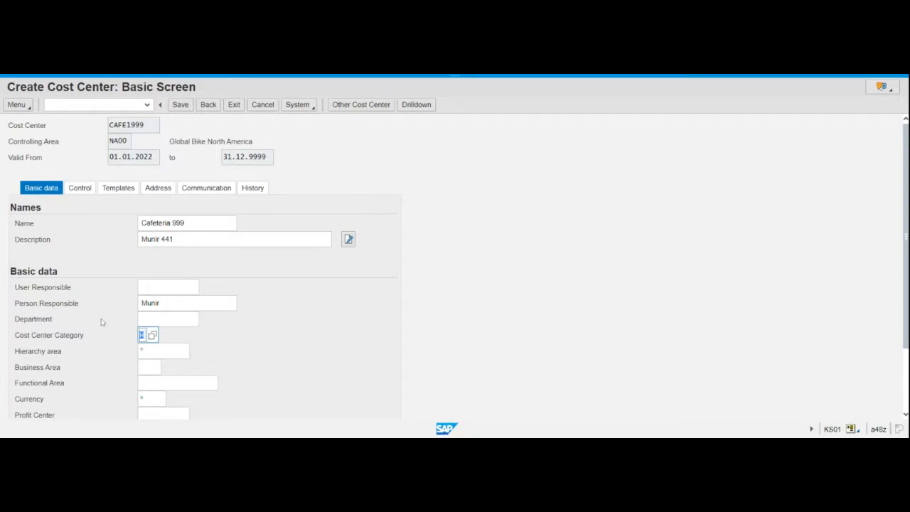
Assign the cost center to hierarchy area N4000 (Operations) from the list of cost center groups
key(Tab)
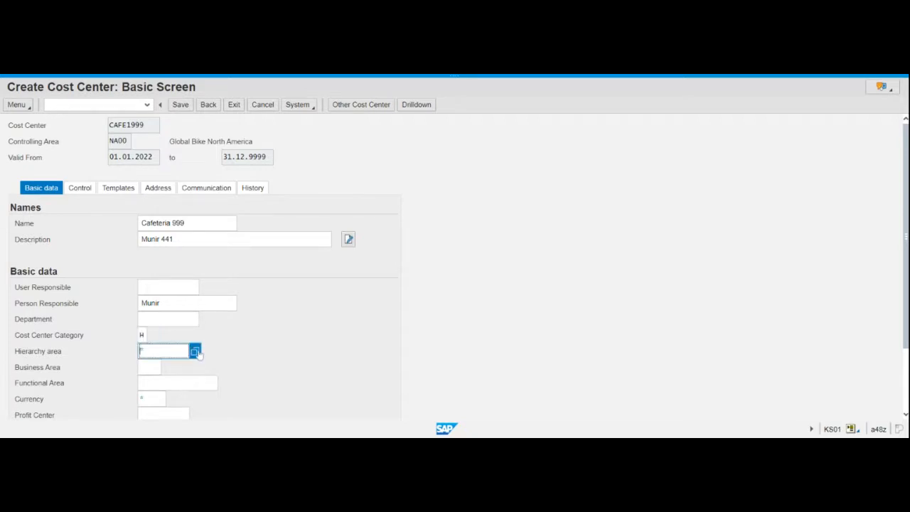
click(196, 351)
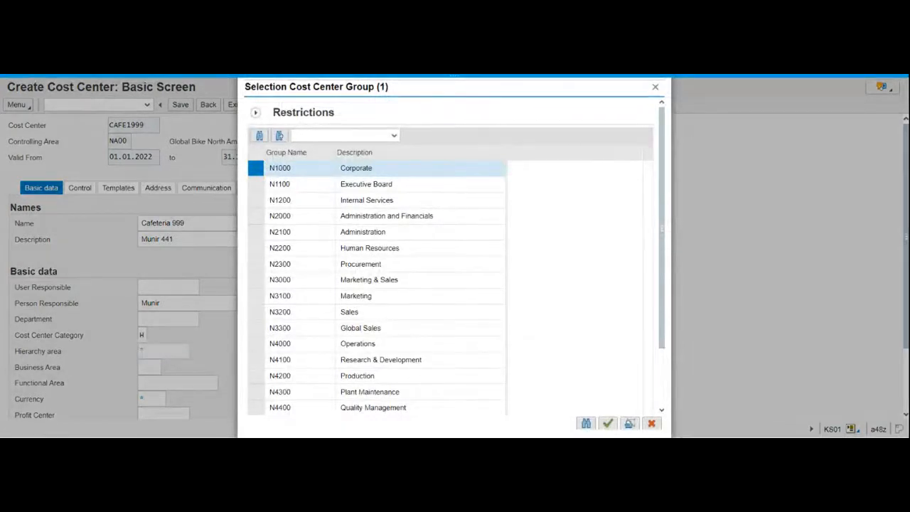
click(361, 345)
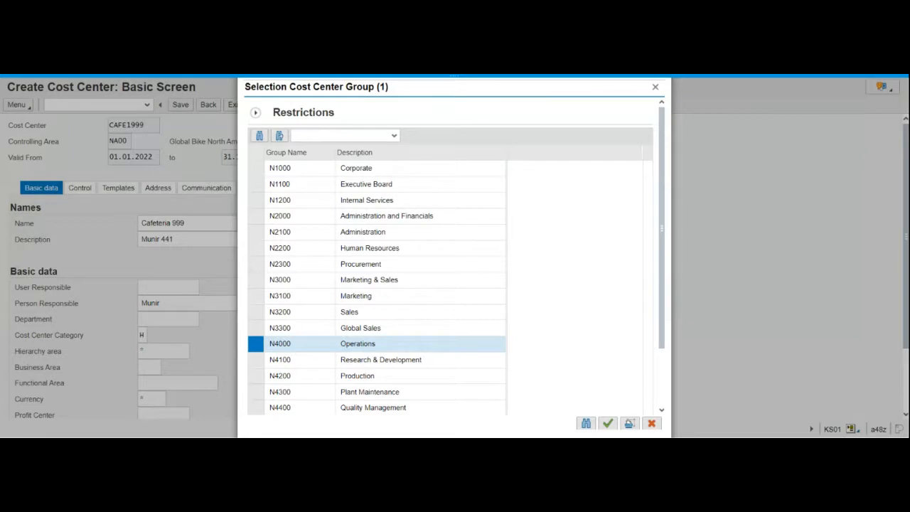
double_click(367, 345)
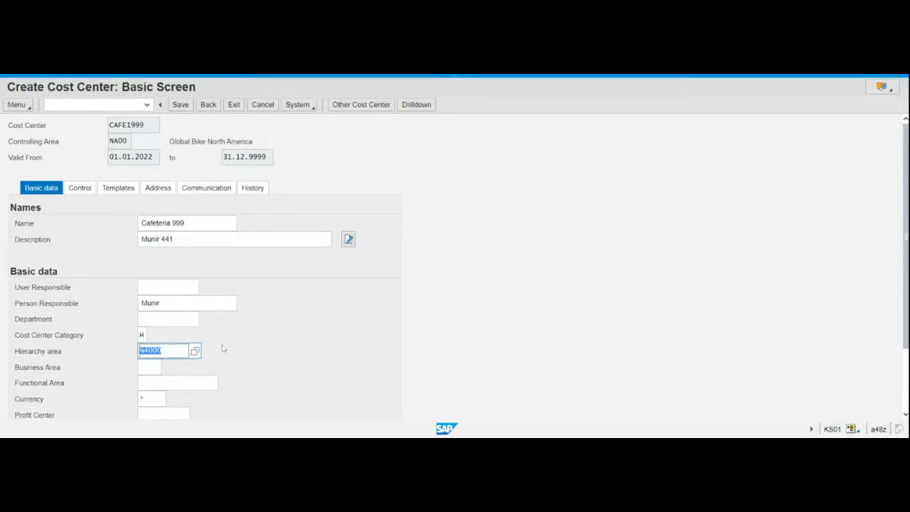
Set the business area to BI00 (Bikes) from the value help
click(155, 367)
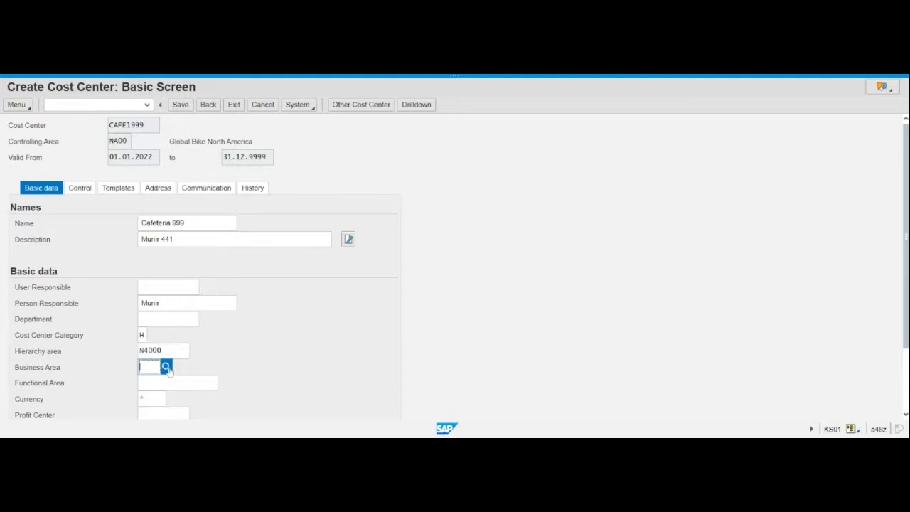
click(165, 367)
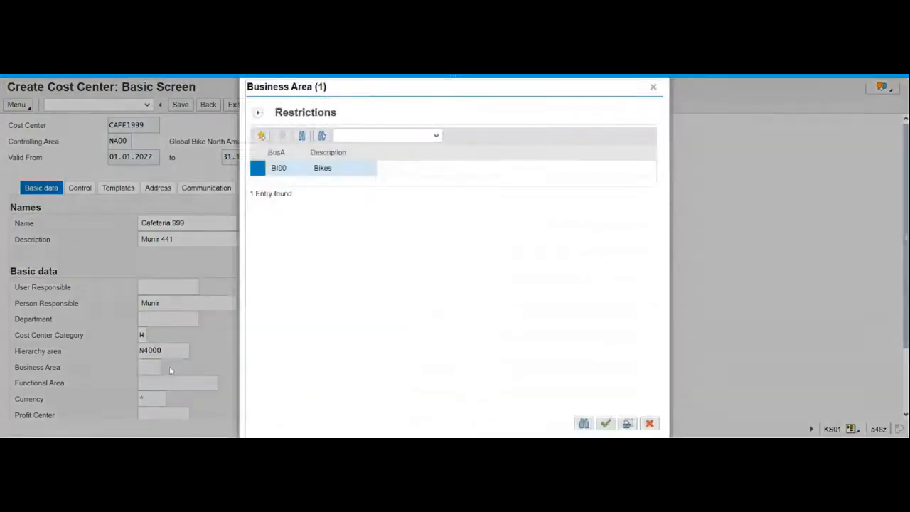
double_click(321, 171)
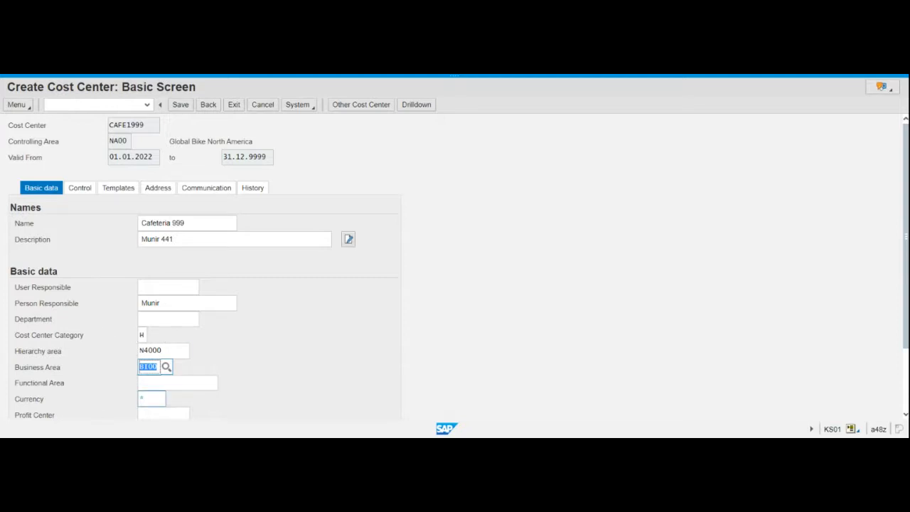
key(Return)
Find USD (United States Dollar) in the currency value help and set it as the cost center's currency
click(141, 400)
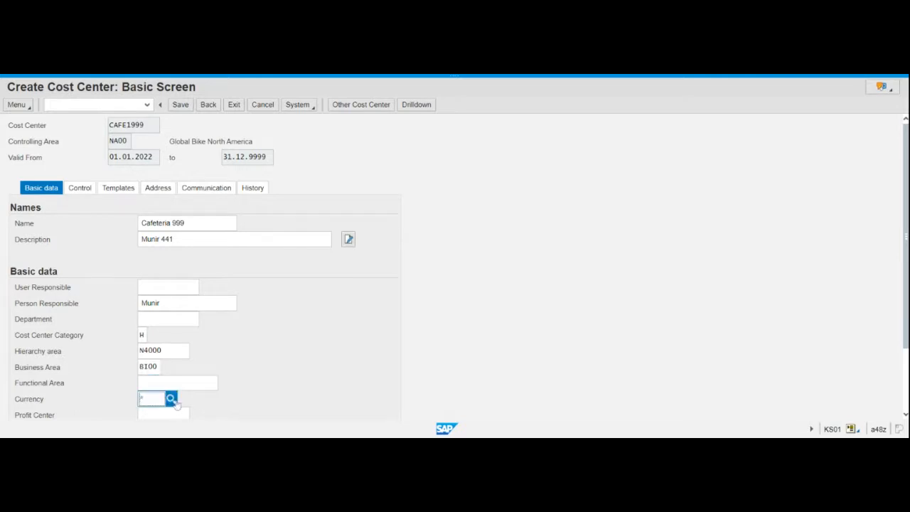
click(173, 401)
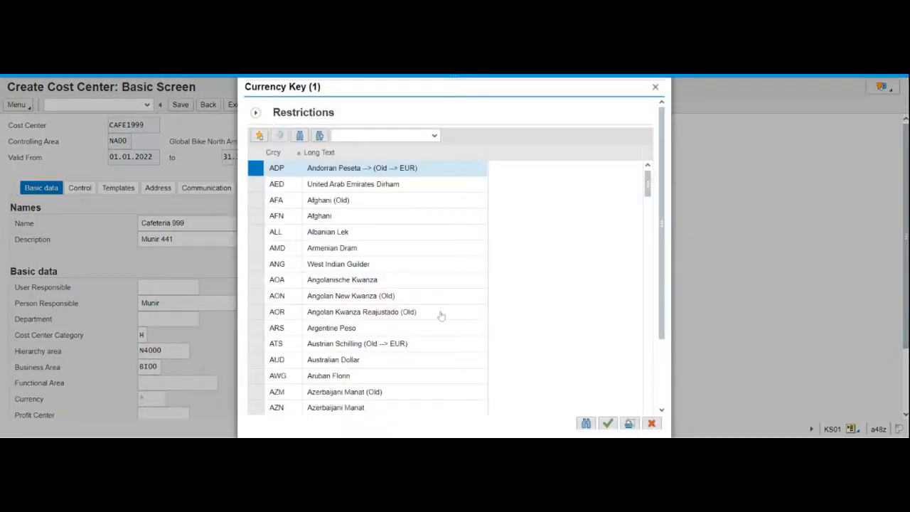
scroll(372, 319, down, 10)
scroll(372, 320, down, 10)
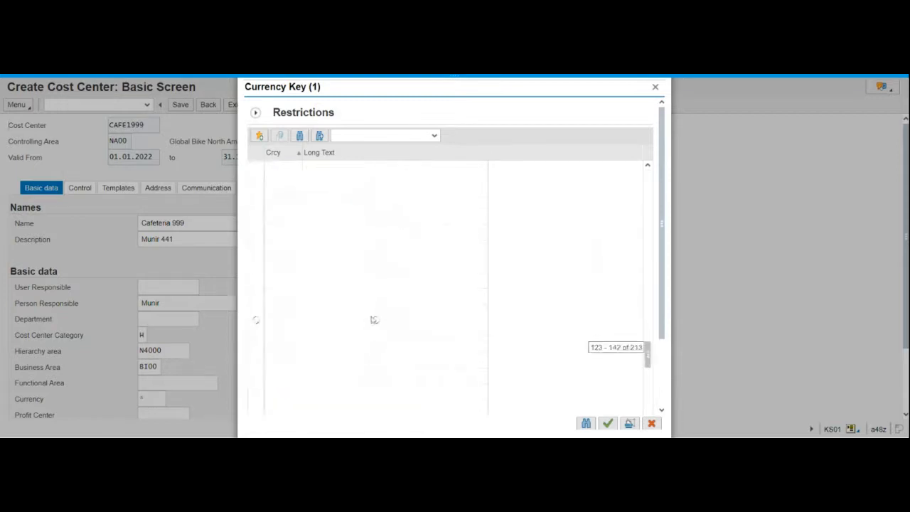
scroll(372, 321, down, 3)
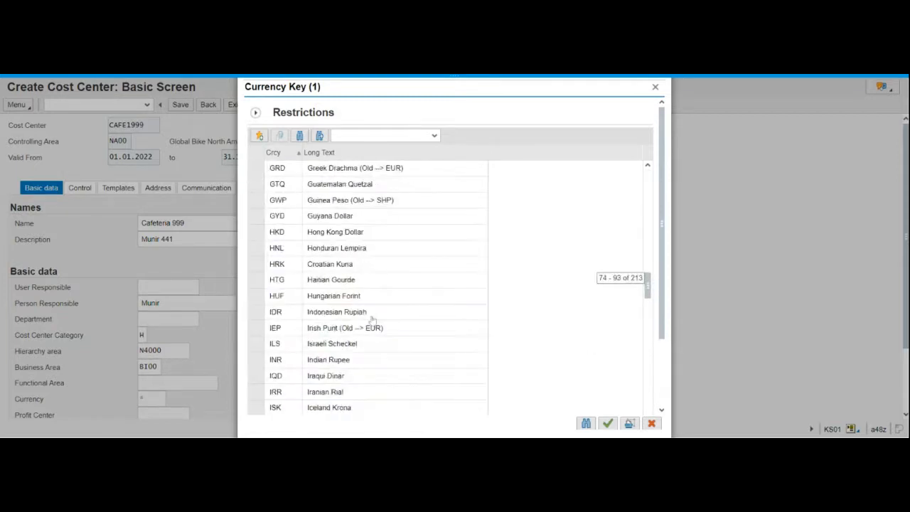
scroll(372, 321, down, 10)
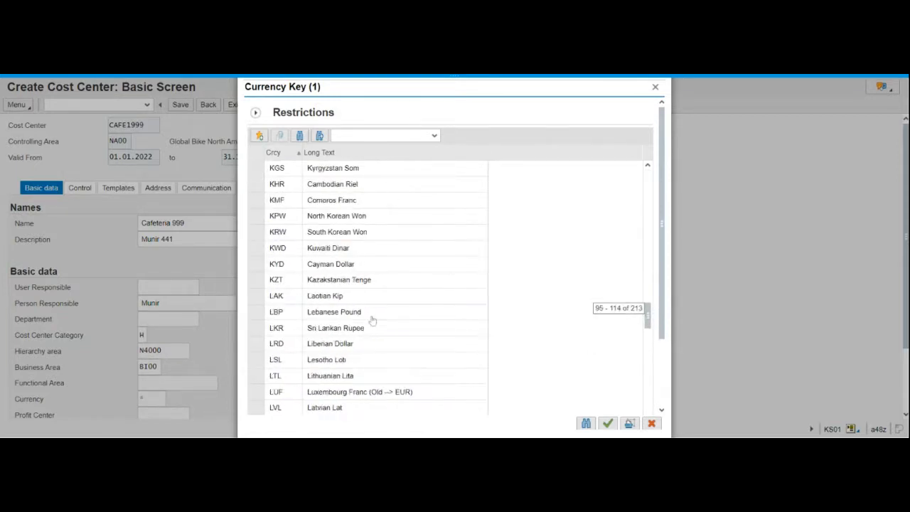
scroll(372, 321, up, 20)
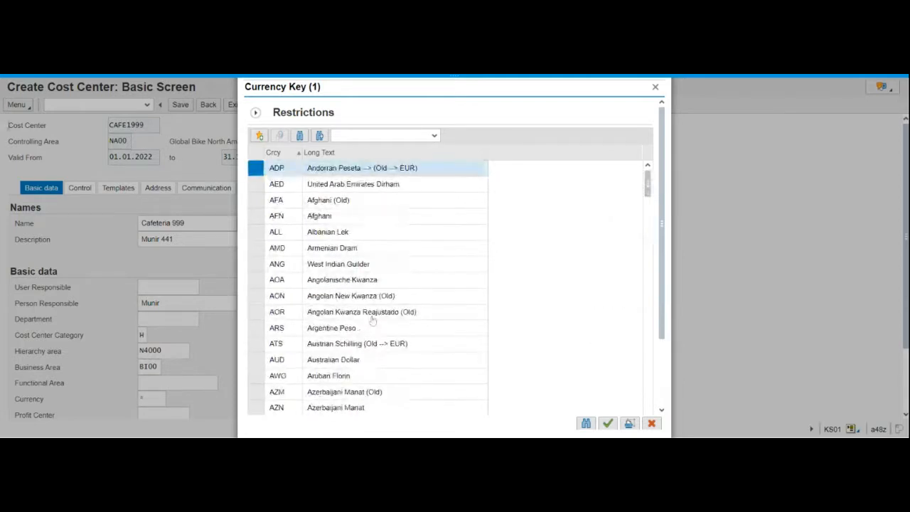
scroll(372, 321, down, 2)
scroll(372, 321, up, 2)
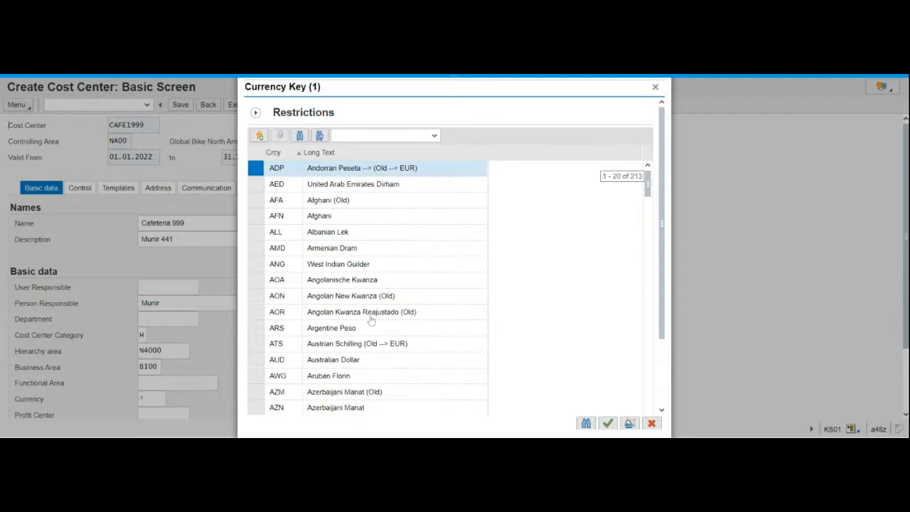
scroll(372, 321, down, 1)
scroll(372, 320, down, 20)
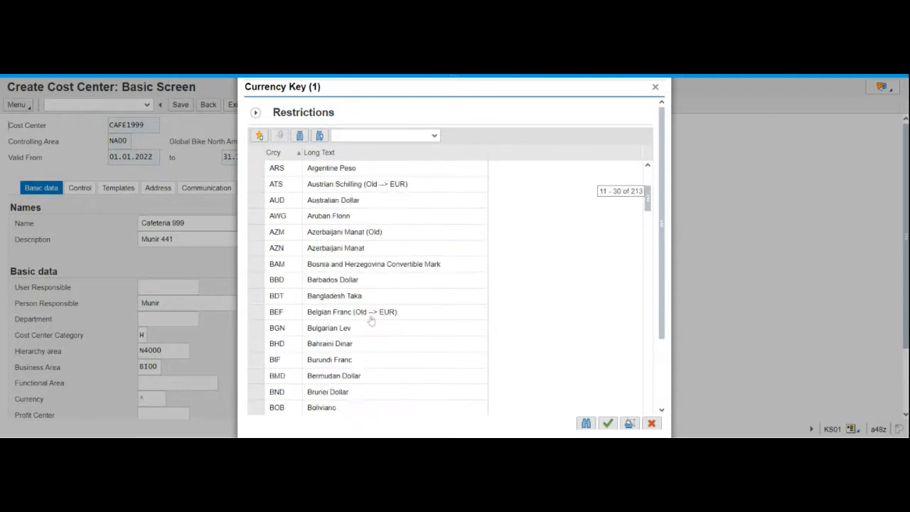
scroll(372, 321, down, 20)
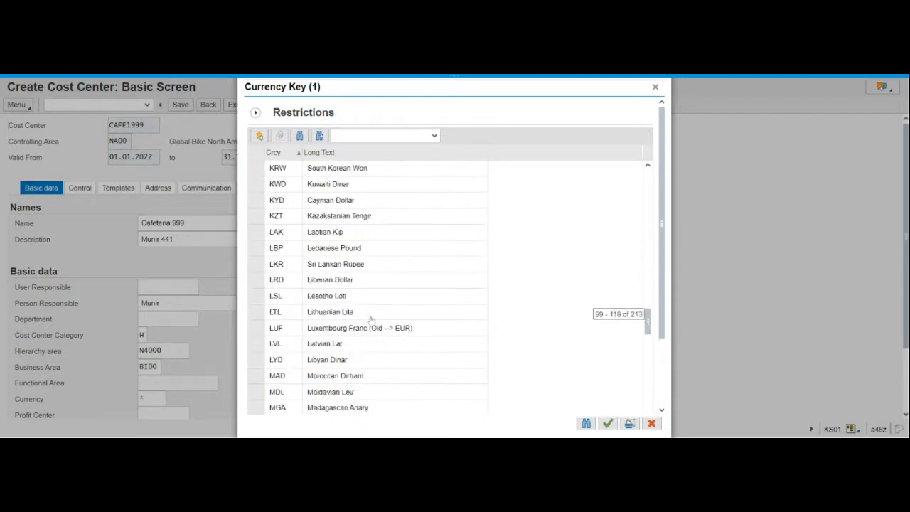
scroll(370, 321, down, 1)
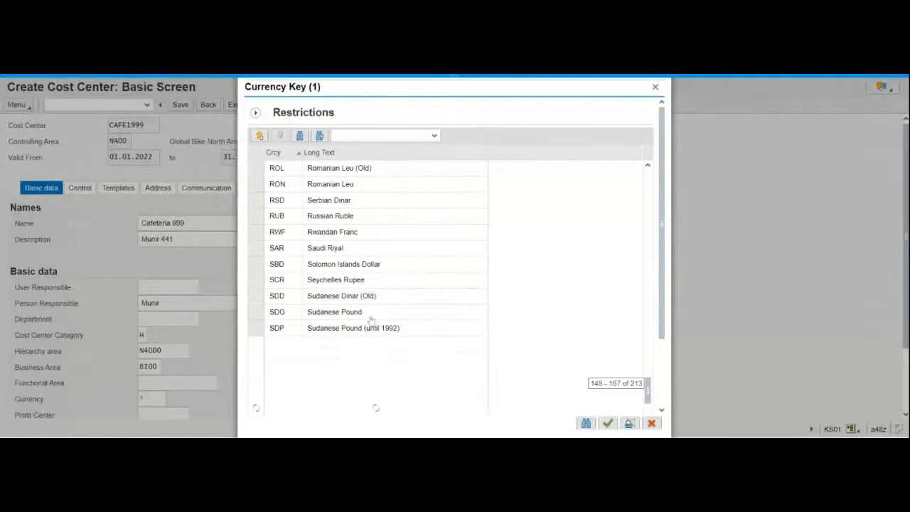
scroll(502, 360, down, 1)
scroll(502, 360, down, 9)
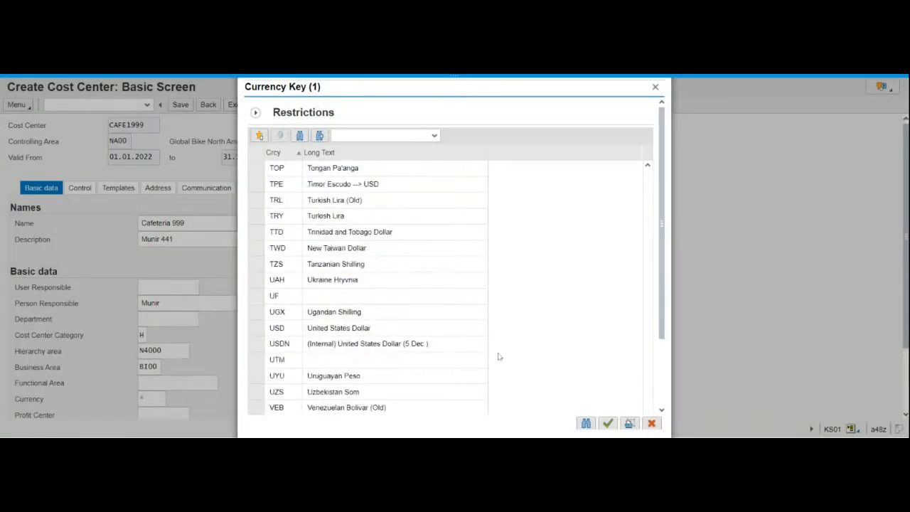
click(277, 331)
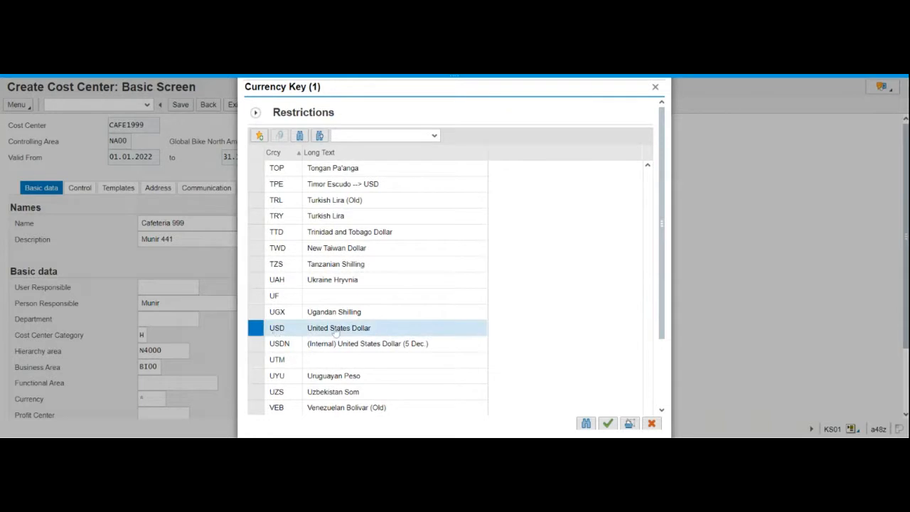
double_click(335, 333)
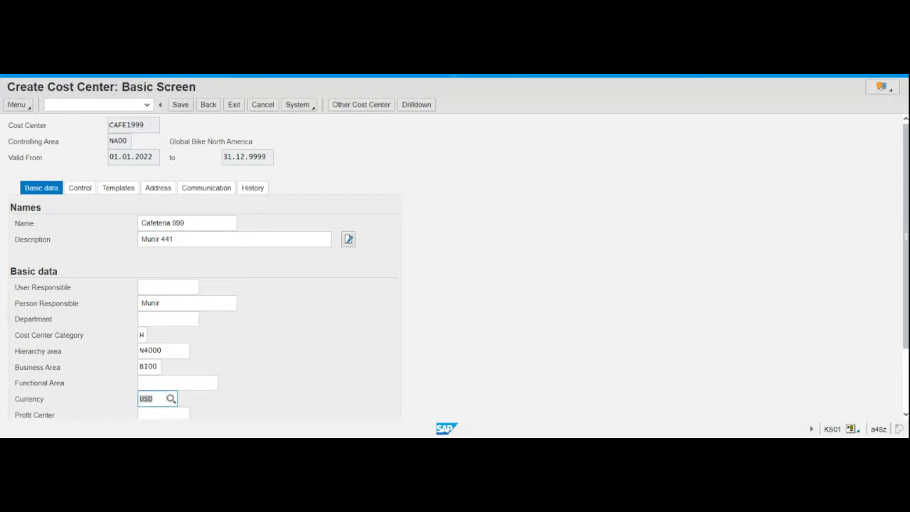
scroll(406, 374, down, 3)
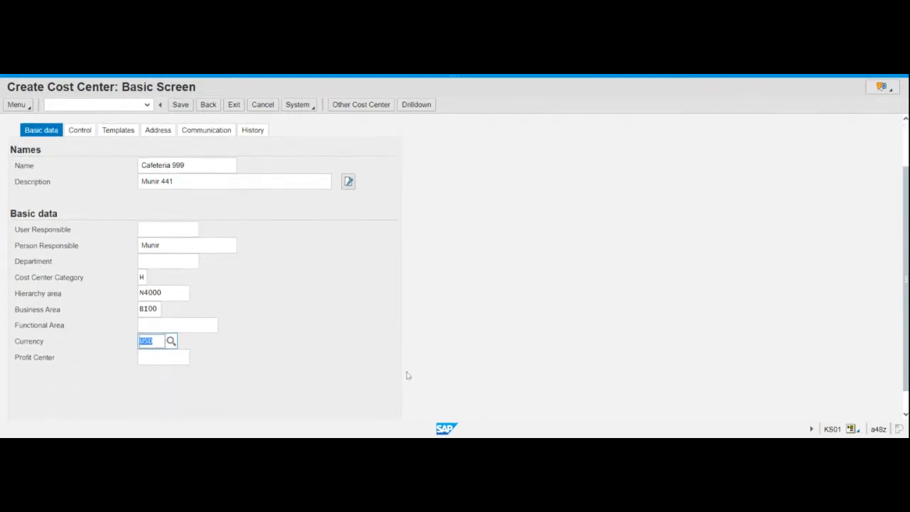
Save cost center CAFE1999 without a profit center and copy its cost center ID
scroll(463, 374, up, 2)
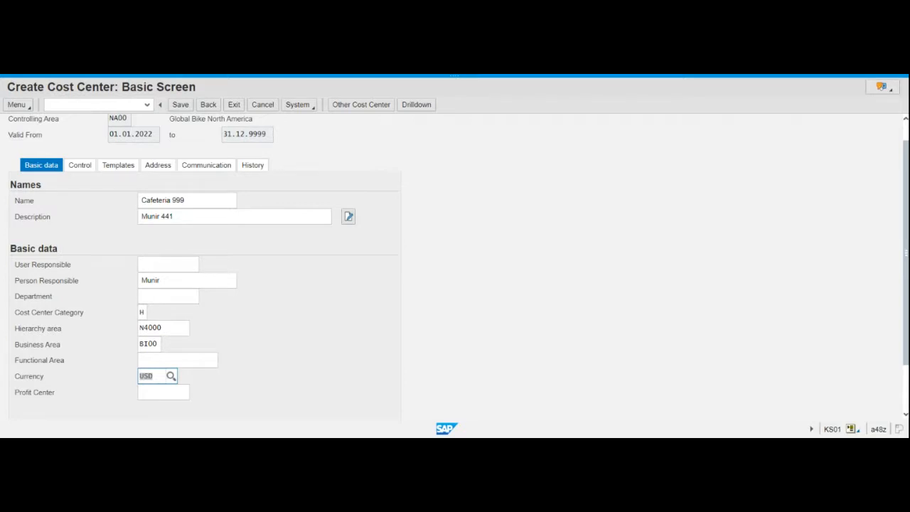
click(181, 104)
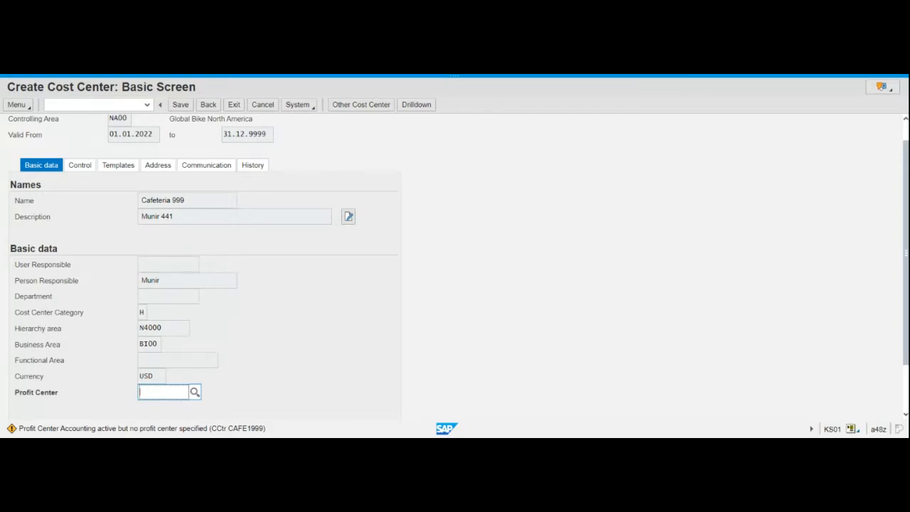
key(ctrl+s)
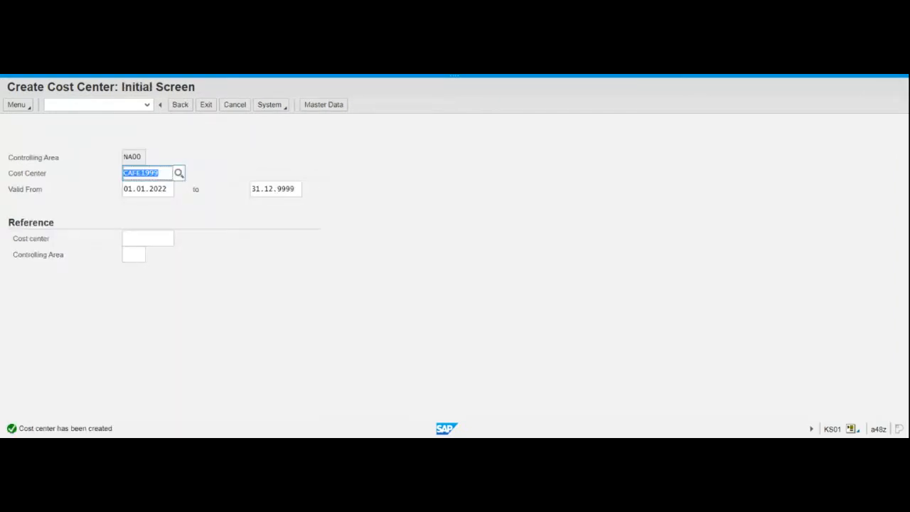
click(171, 191)
key(ctrl+c)
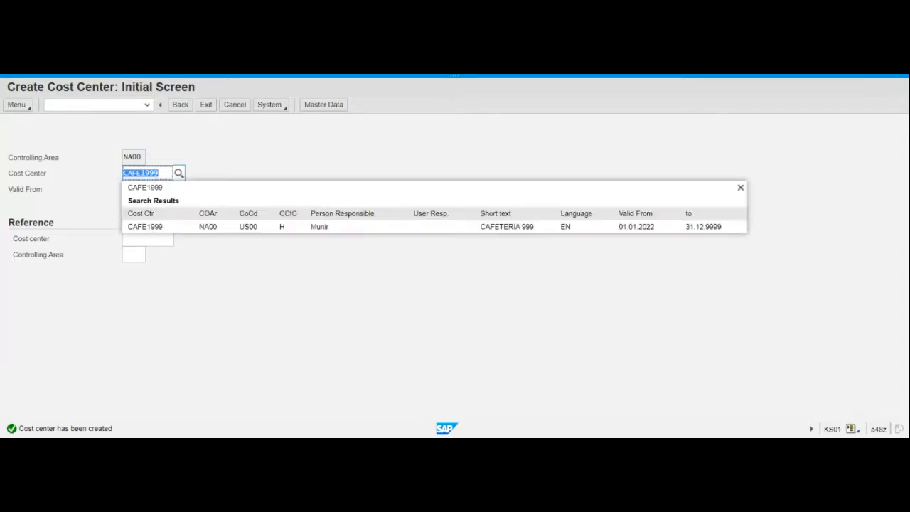
key(alt+Tab)
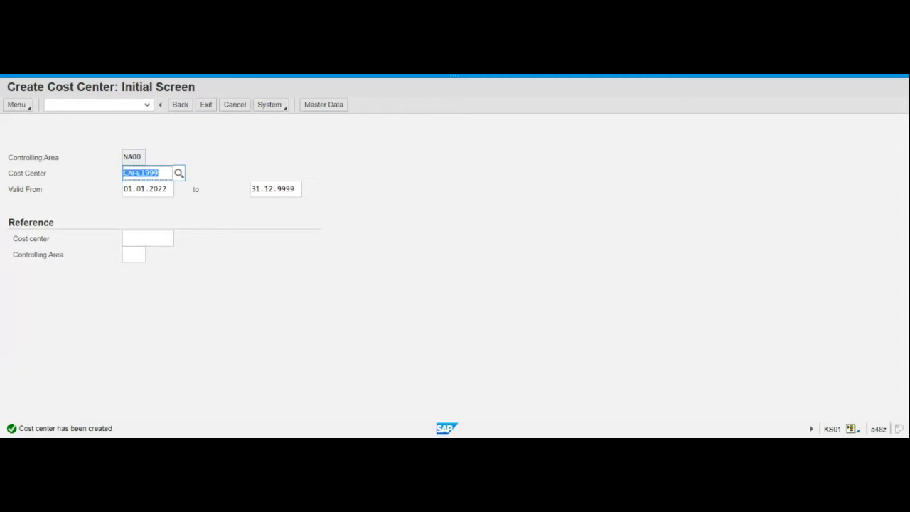
Enter MAIN1999 as the next cost center in controlling area NA00 and open its basic data
click(160, 173)
drag(159, 174, 122, 177)
key(ctrl+v)
key(BackSpace)
key(BackSpace)
key(BackSpace)
text(1999)
key(BackSpace)
key(Tab)
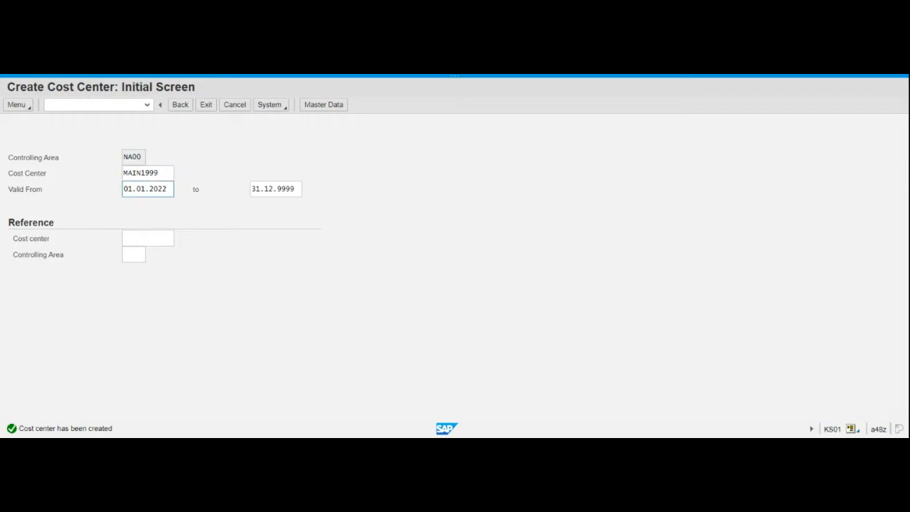
click(158, 176)
drag(146, 173, 158, 174)
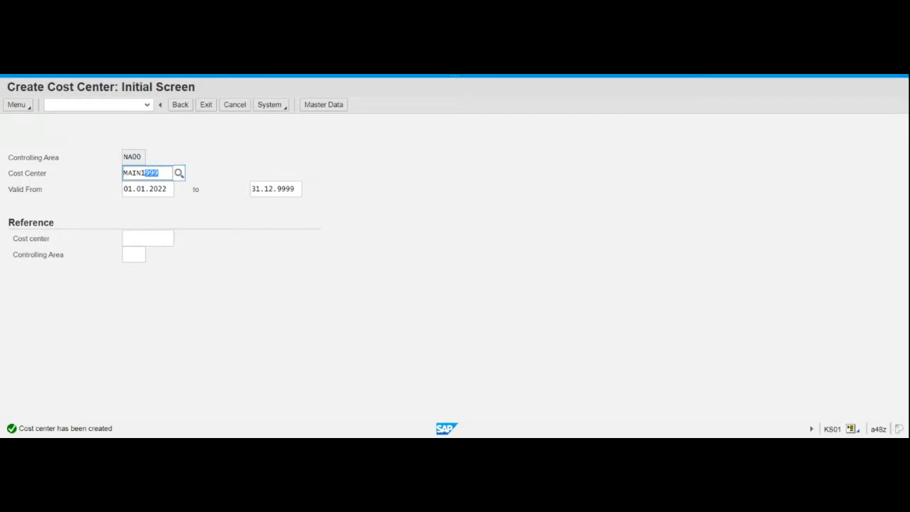
click(183, 294)
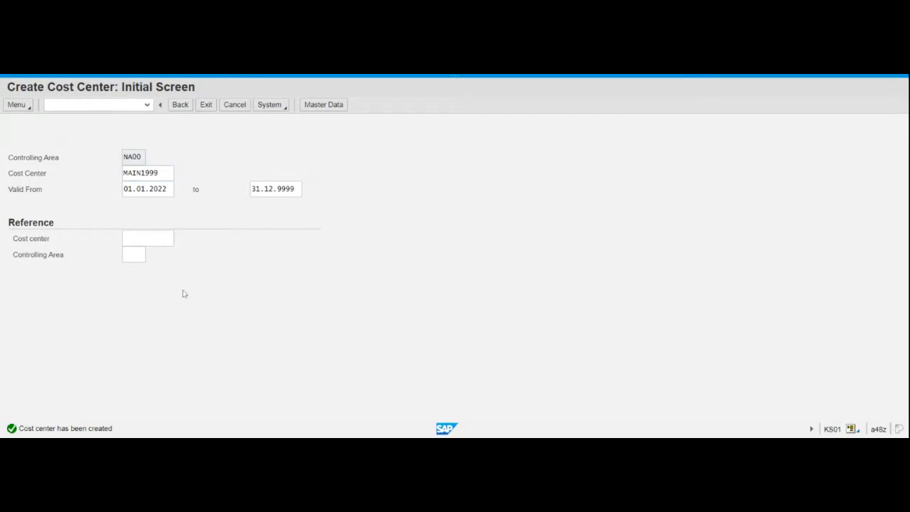
click(160, 173)
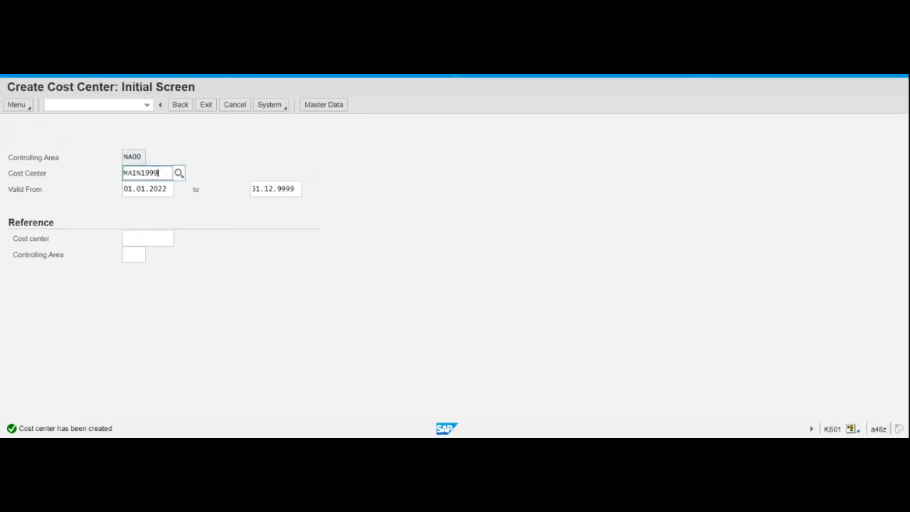
key(Return)
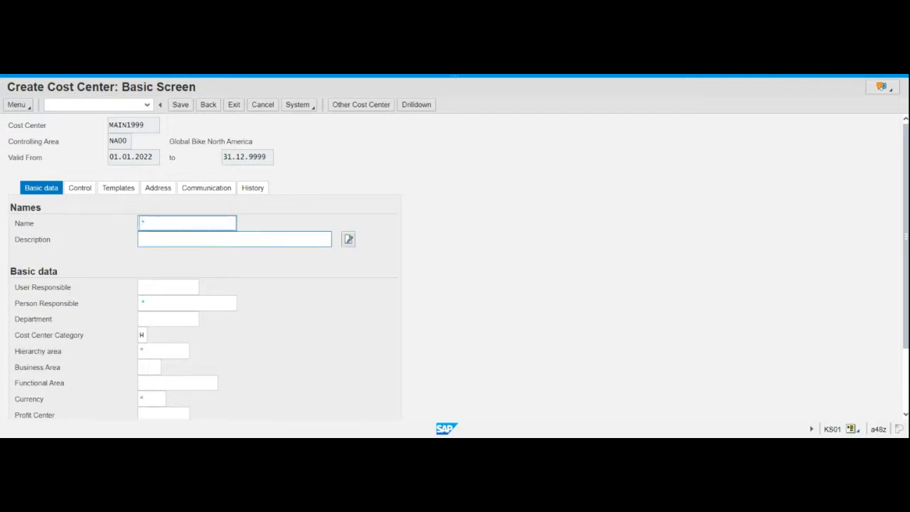
Name the cost center Maintenance 999 and fill in its description with the person's name and number
key(ctrl+v)
key(BackSpace)
key(BackSpace)
key(BackSpace)
text(999)
click(187, 240)
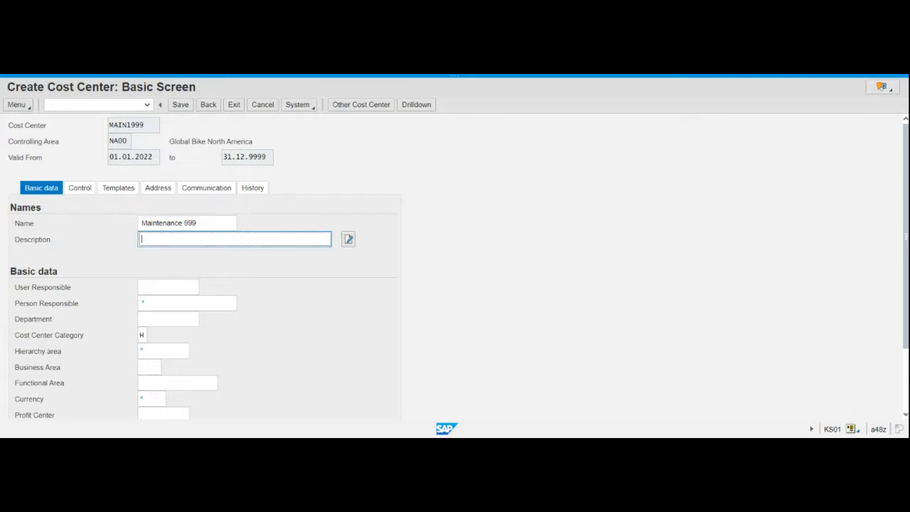
text(Munir 441)
click(282, 282)
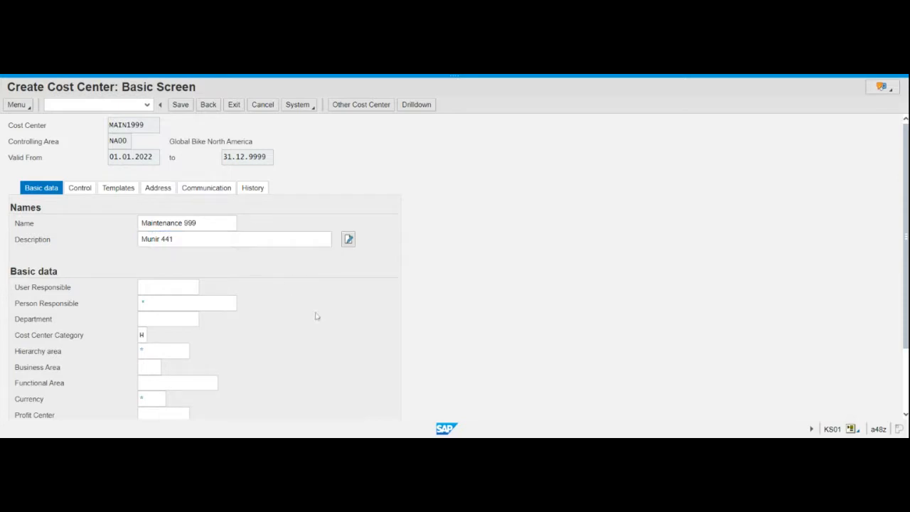
Enter the responsible person's name for the Maintenance 999 cost center
click(213, 304)
text(Mu)
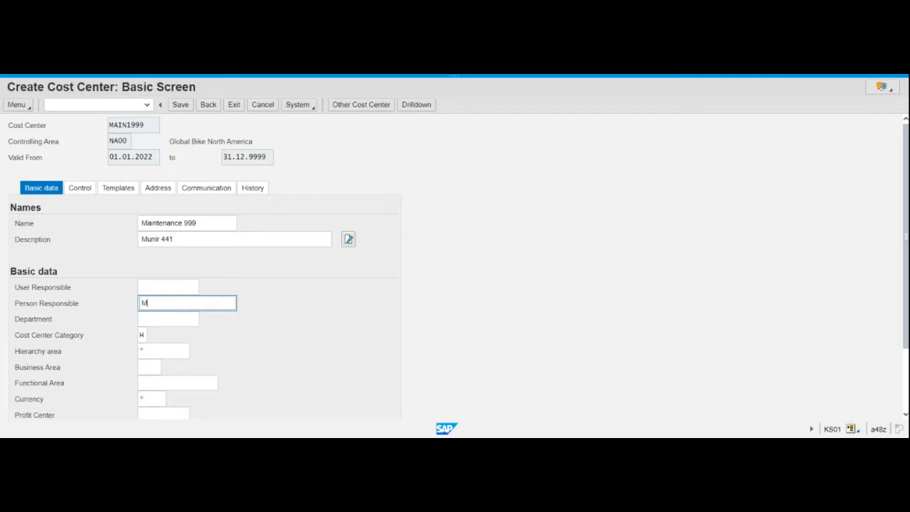
click(154, 318)
Assign the cost center to hierarchy area N4300 (Plant Maintenance) from the list of cost center groups
click(164, 350)
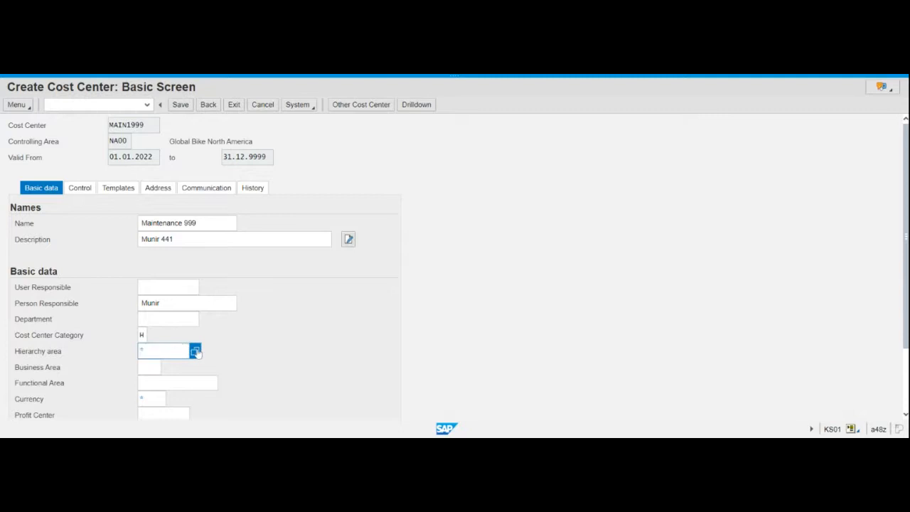
click(197, 353)
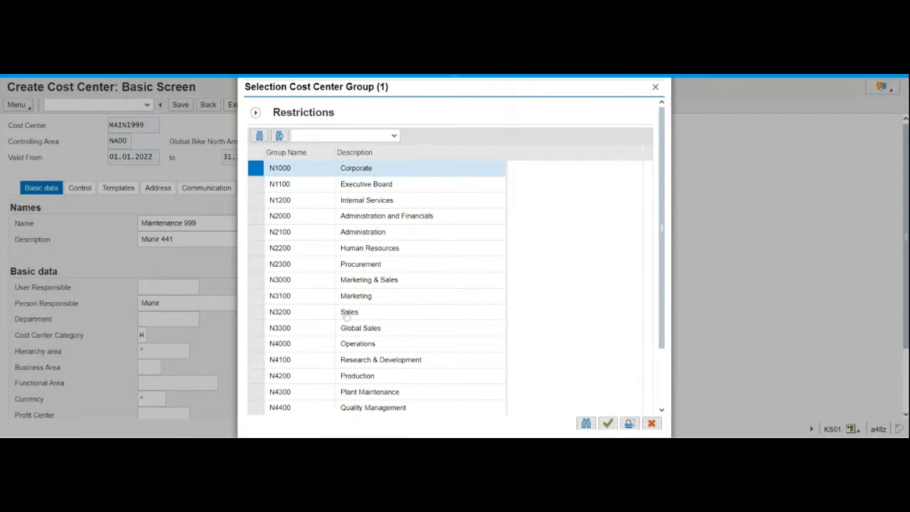
scroll(346, 314, down, 2)
click(288, 339)
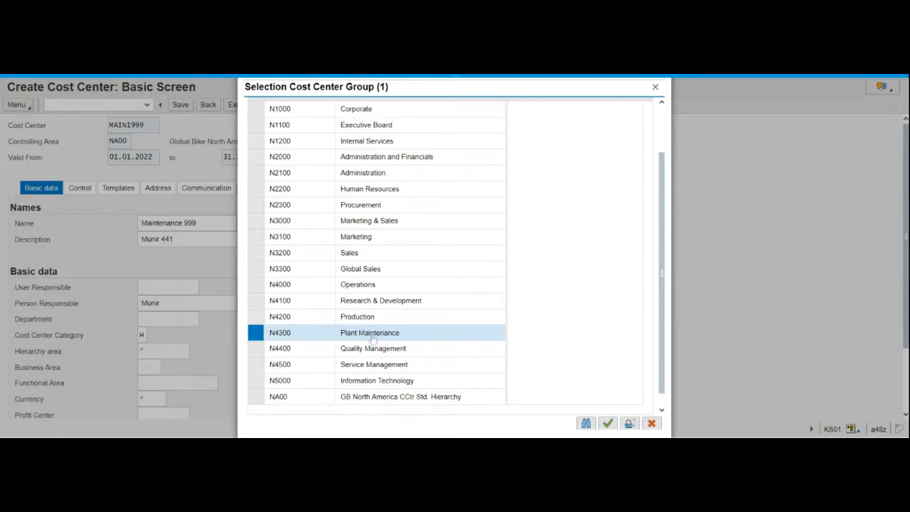
click(609, 424)
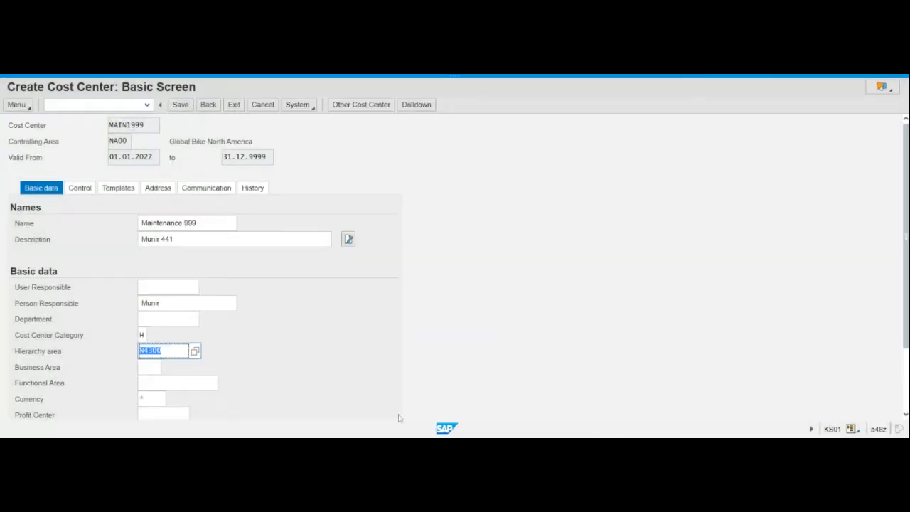
Set the Maintenance 999 cost center's currency to USD (United States Dollar) from the suggested values
click(138, 400)
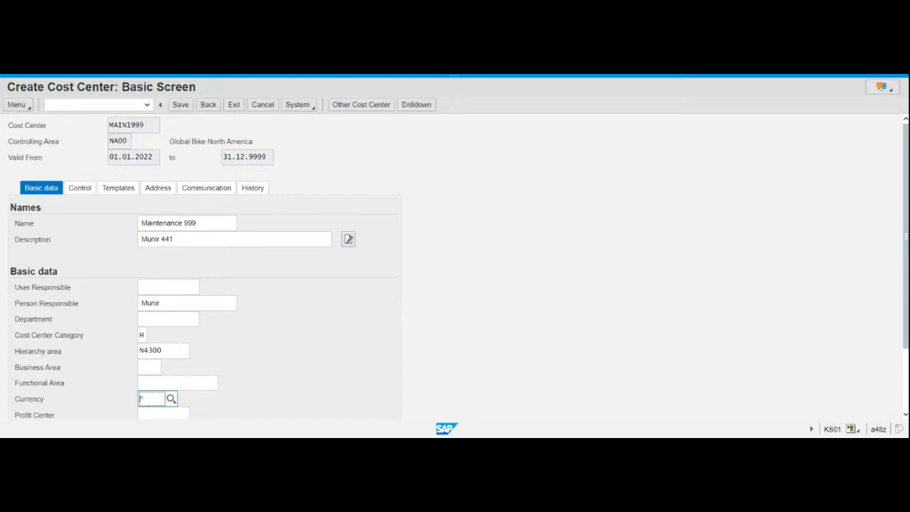
text(US)
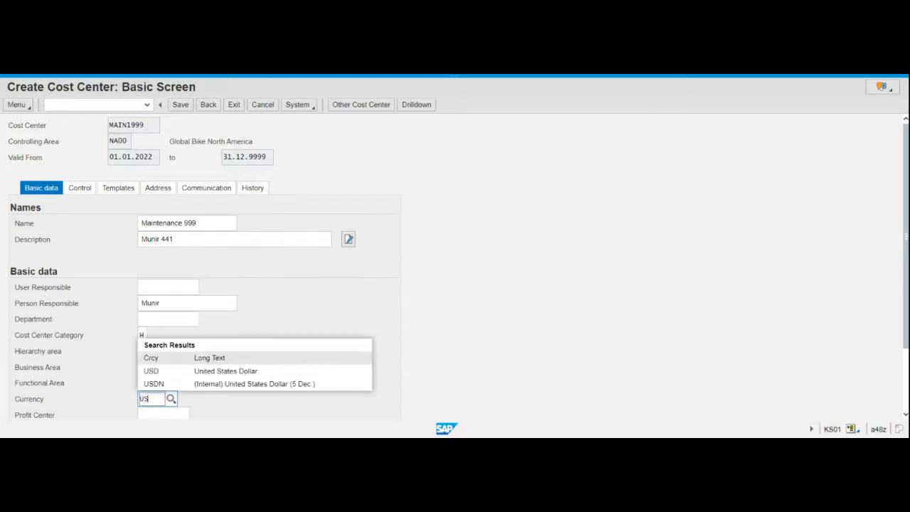
click(178, 371)
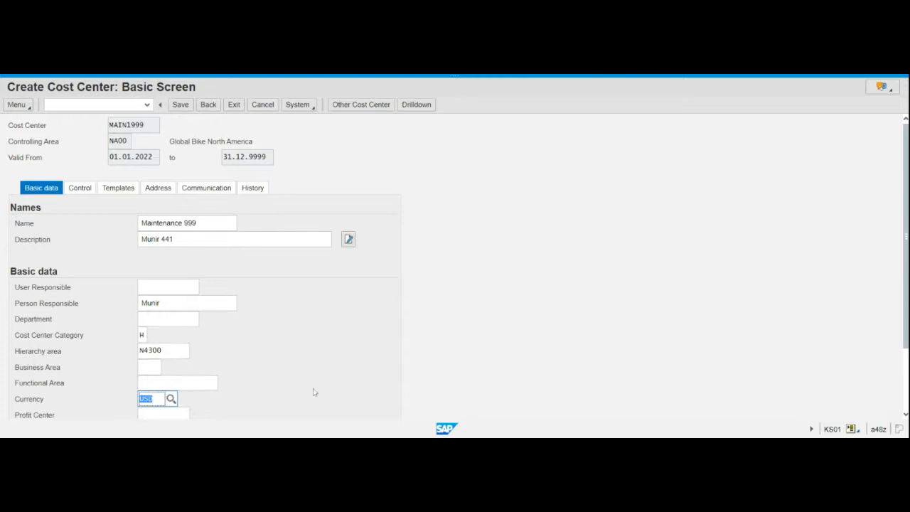
scroll(314, 392, down, 3)
scroll(314, 384, up, 2)
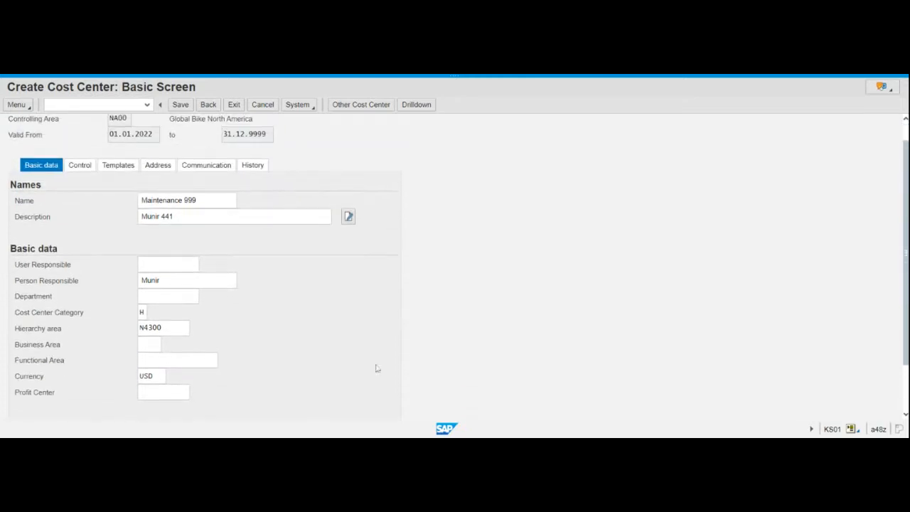
click(186, 392)
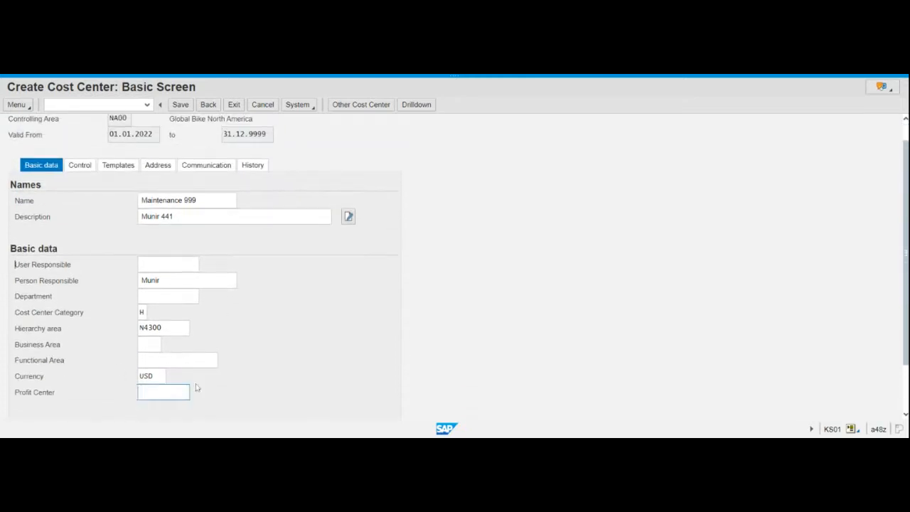
click(160, 377)
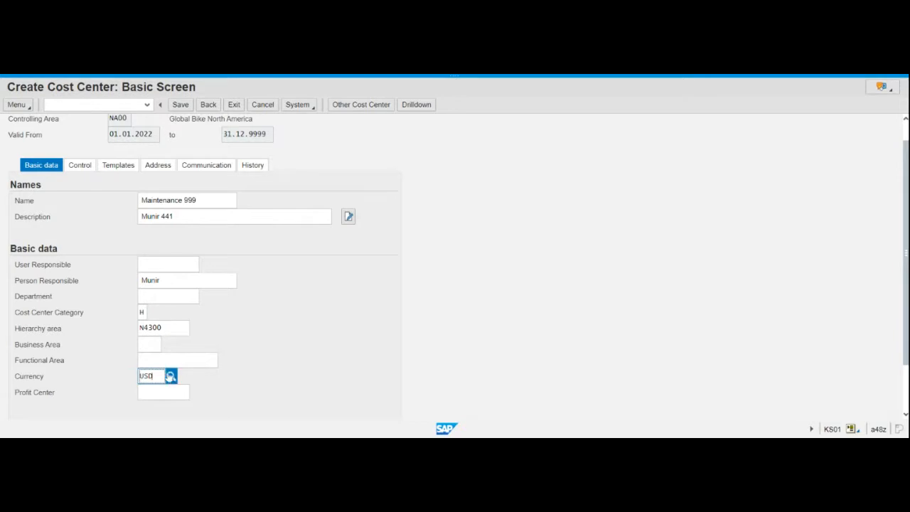
key(Return)
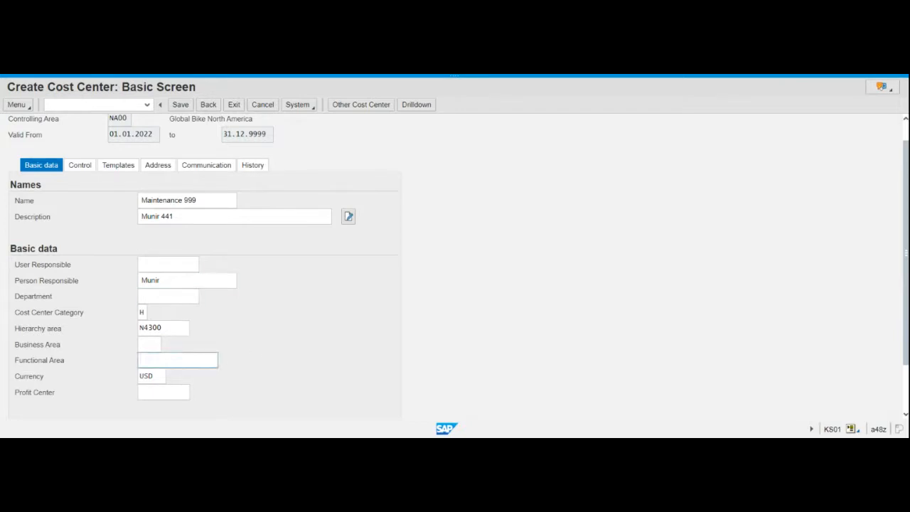
Set the Maintenance 999 cost center's business area to BI00 (Bikes) from the suggested values
click(149, 344)
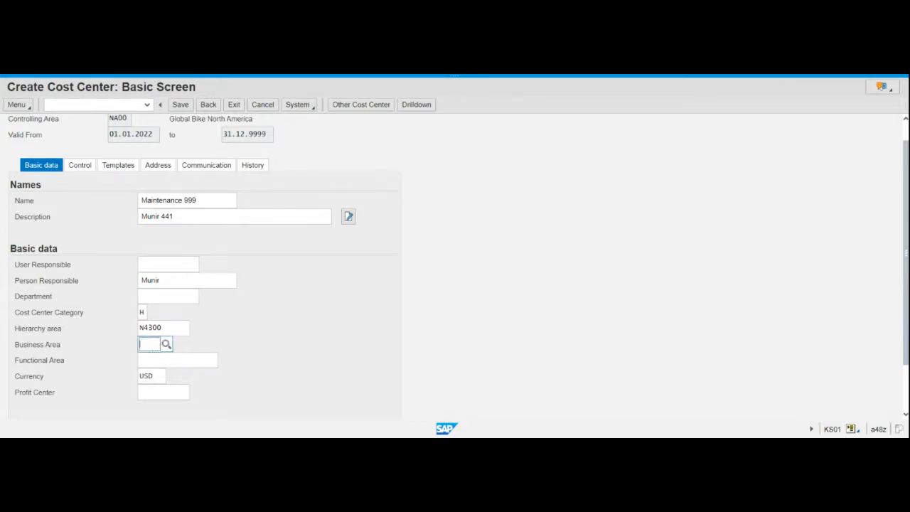
text(b)
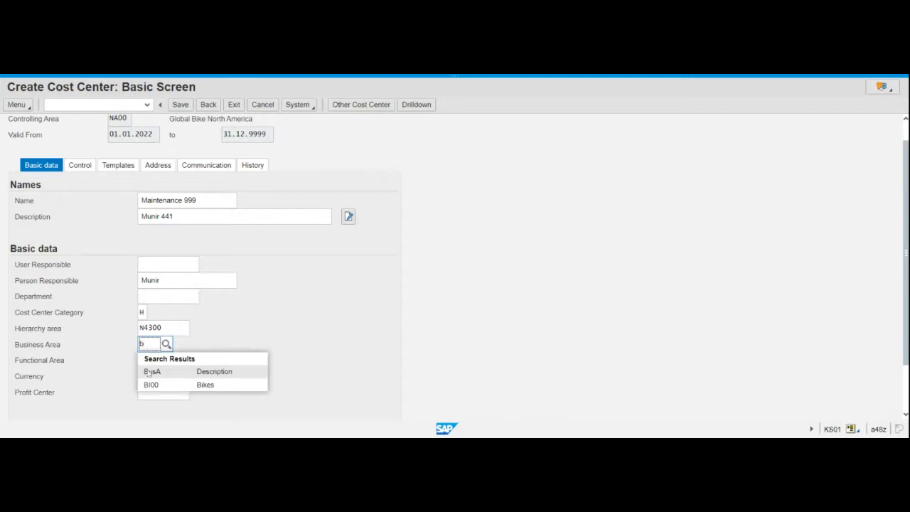
click(152, 385)
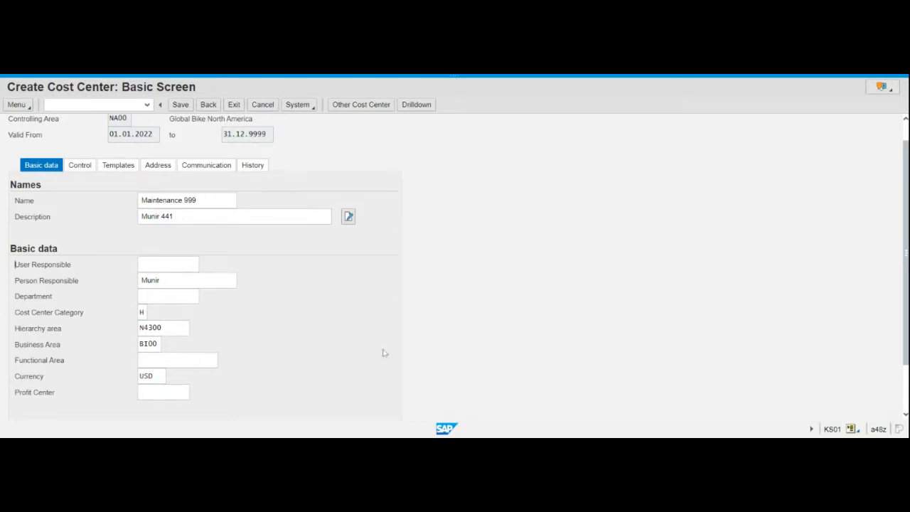
click(142, 280)
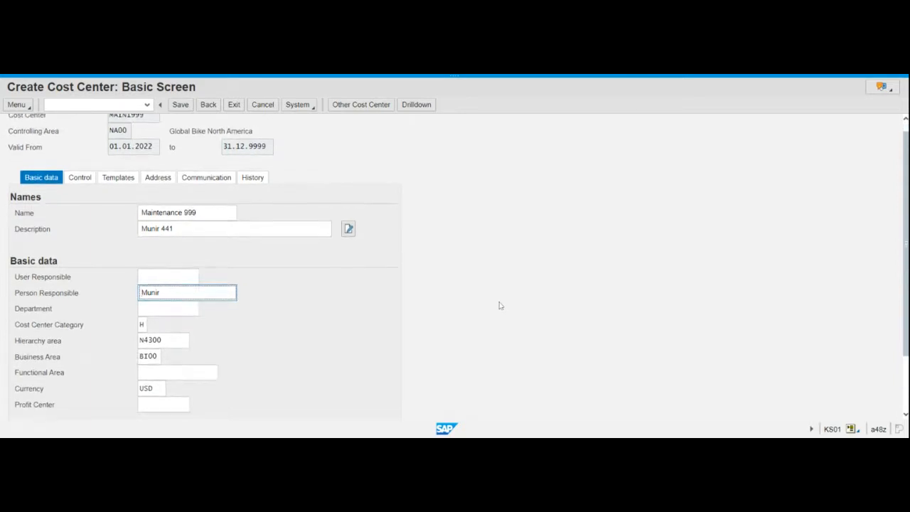
Save cost center MAIN1999 without a profit center and copy its cost center ID
scroll(502, 304, down, 2)
scroll(499, 306, up, 2)
scroll(498, 305, down, 2)
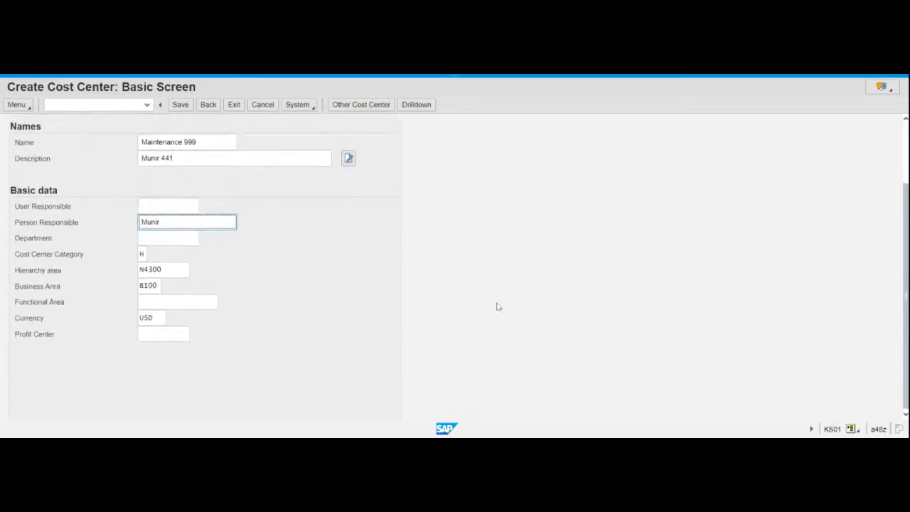
scroll(497, 307, up, 3)
scroll(497, 306, down, 3)
scroll(496, 306, up, 3)
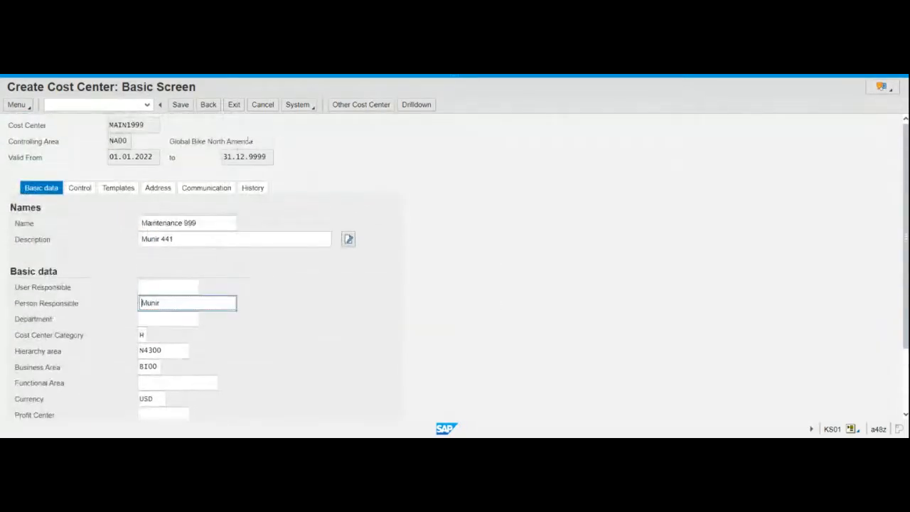
click(182, 106)
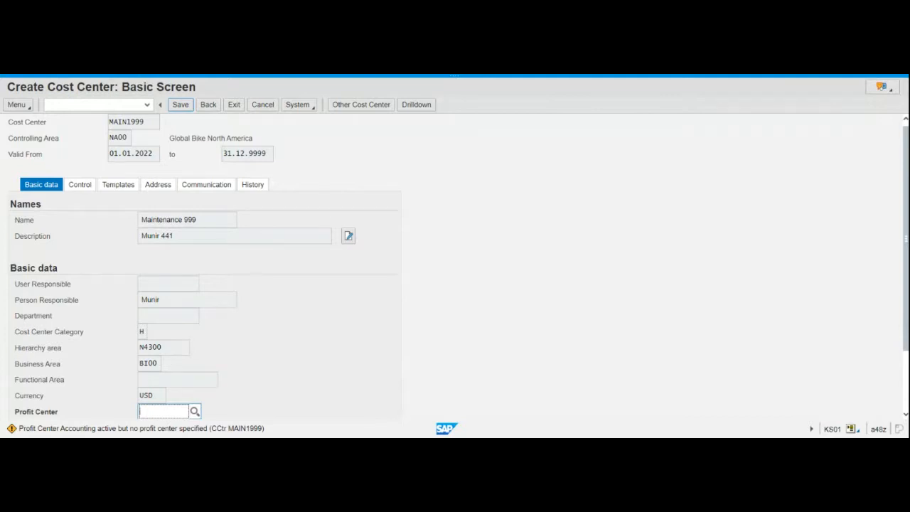
key(Return)
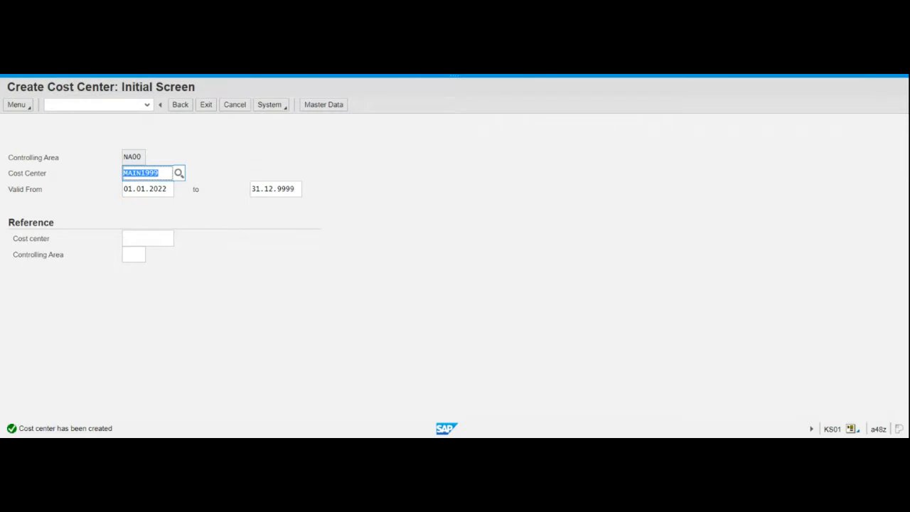
key(ctrl+c)
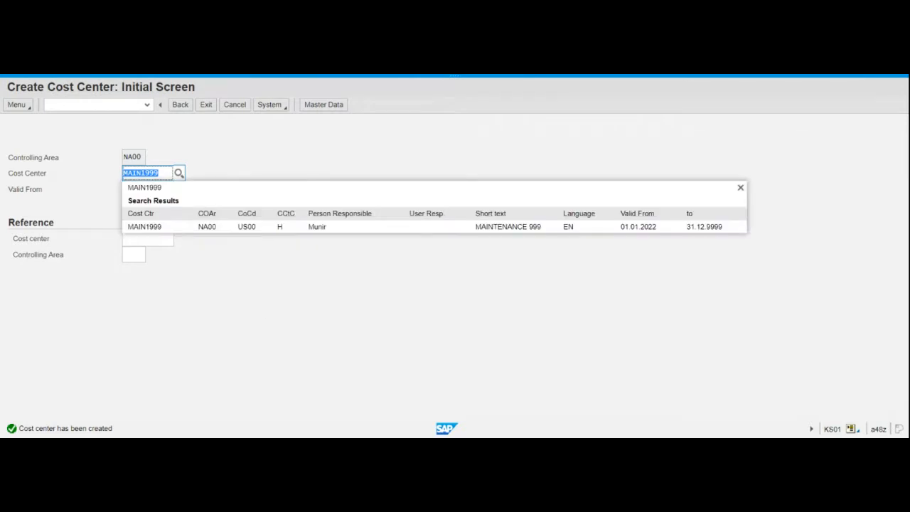
key(alt+Tab)
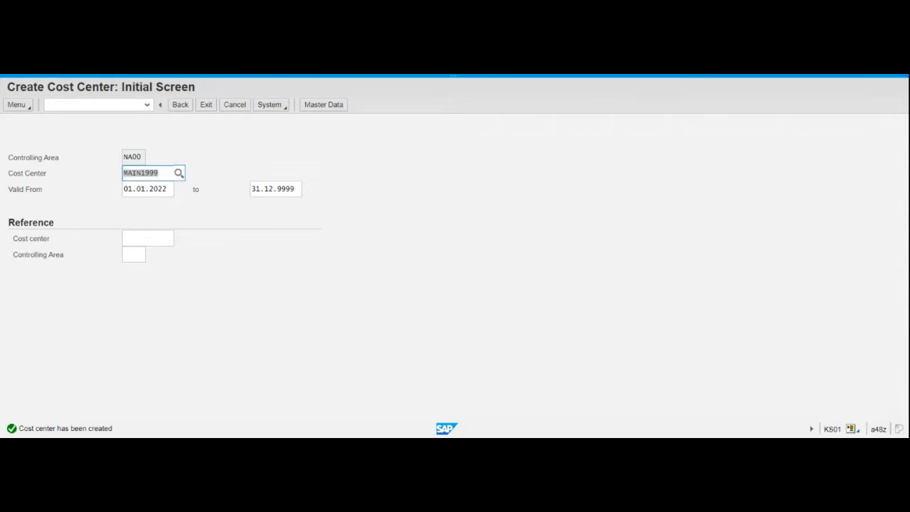
key(alt+Tab)
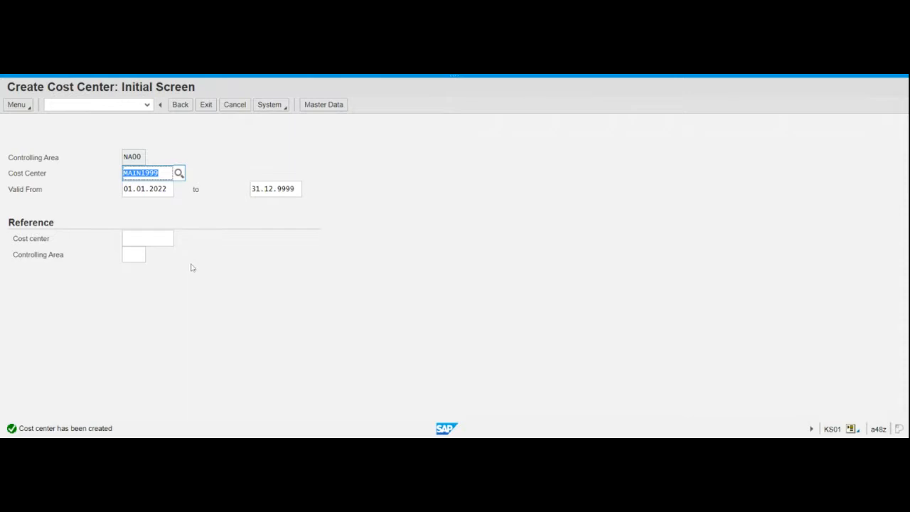
Start creating cost center ASSY1999 in controlling area NA00, valid from 01.01.2022 to 31.12.9999
click(243, 404)
text(ASSY1###)
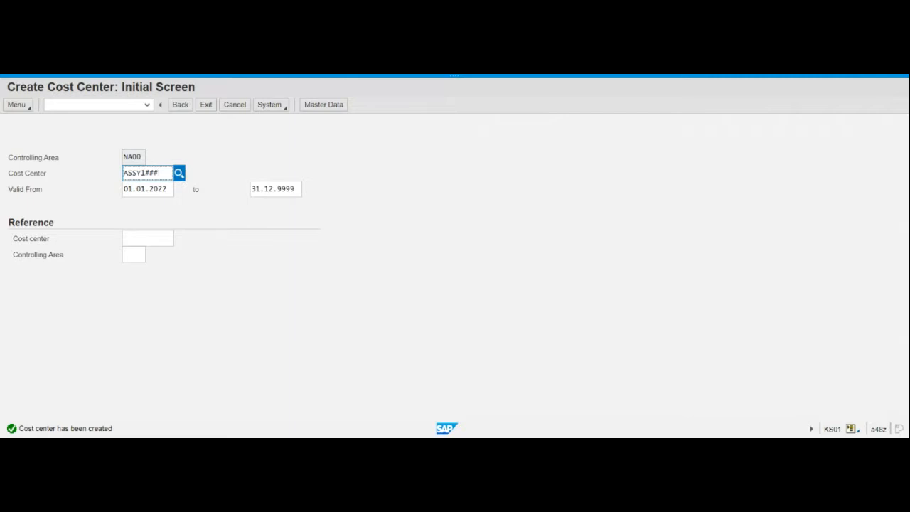
key(BackSpace)
key(BackSpace)
key(BackSpace)
text(999)
click(221, 213)
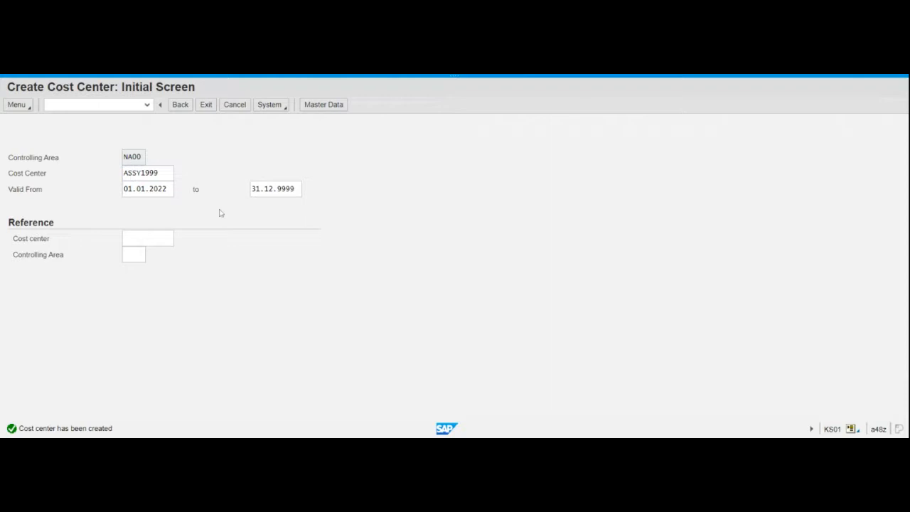
click(168, 189)
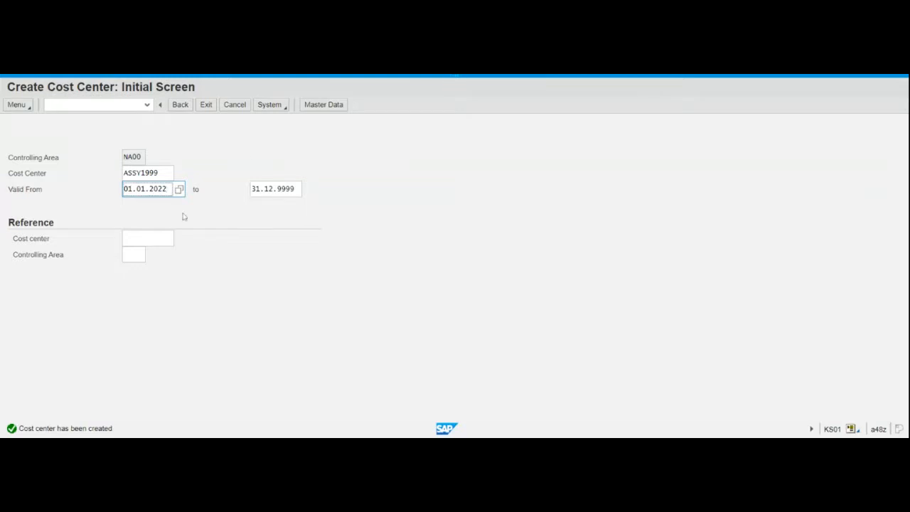
key(Return)
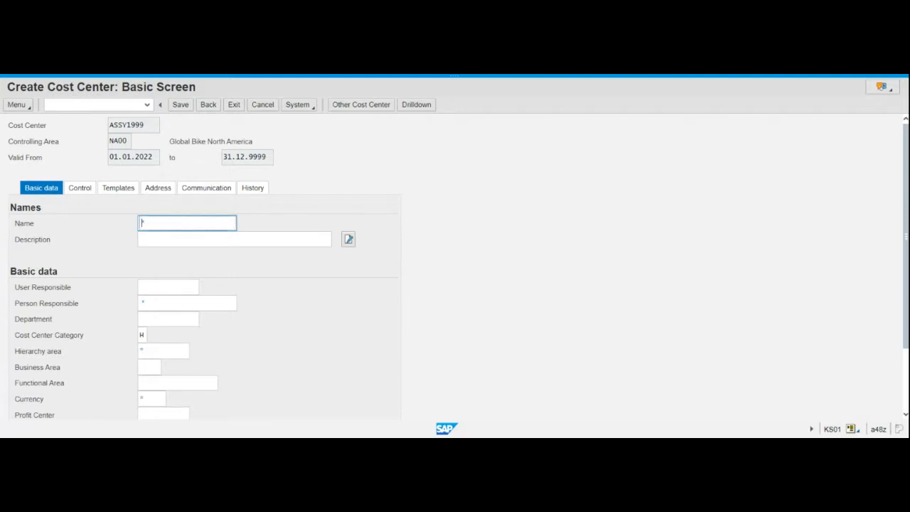
Name the cost center Assembly 999 and fill its description with the suggested entry of the person's name and number
key(ctrl+v)
key(BackSpace)
key(BackSpace)
text(999)
click(195, 238)
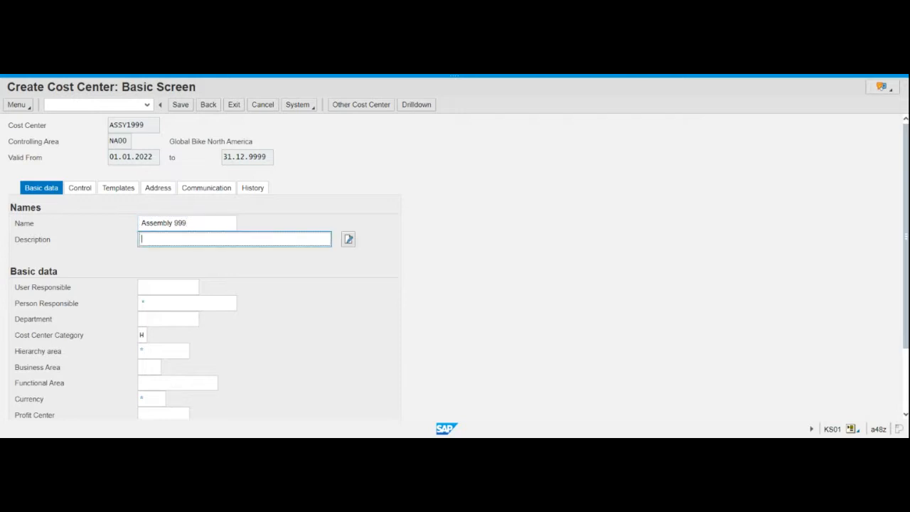
text(M)
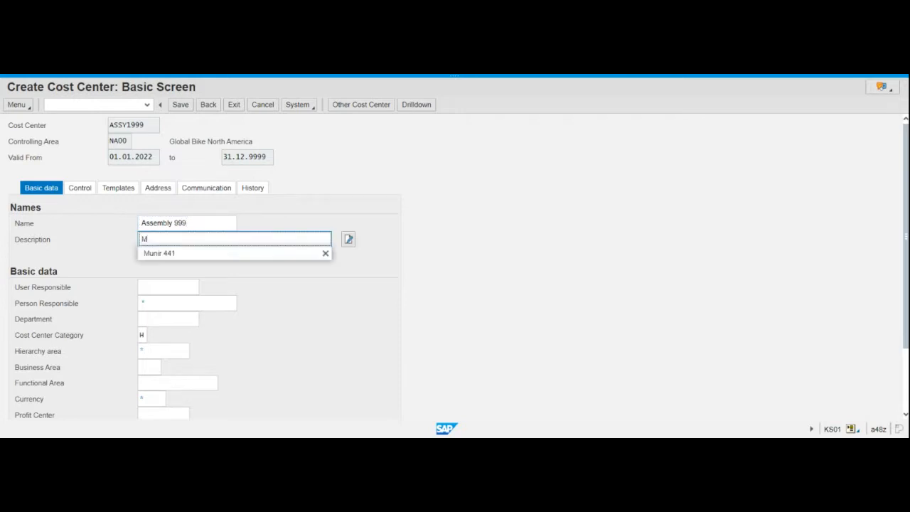
click(170, 253)
click(175, 255)
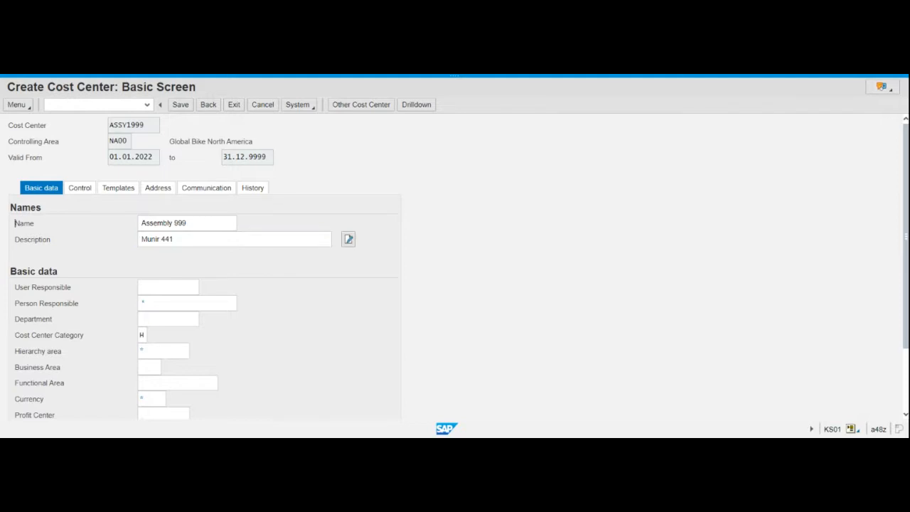
Enter the name of the person responsible for the Assembly 999 cost center from the suggested entries
click(140, 306)
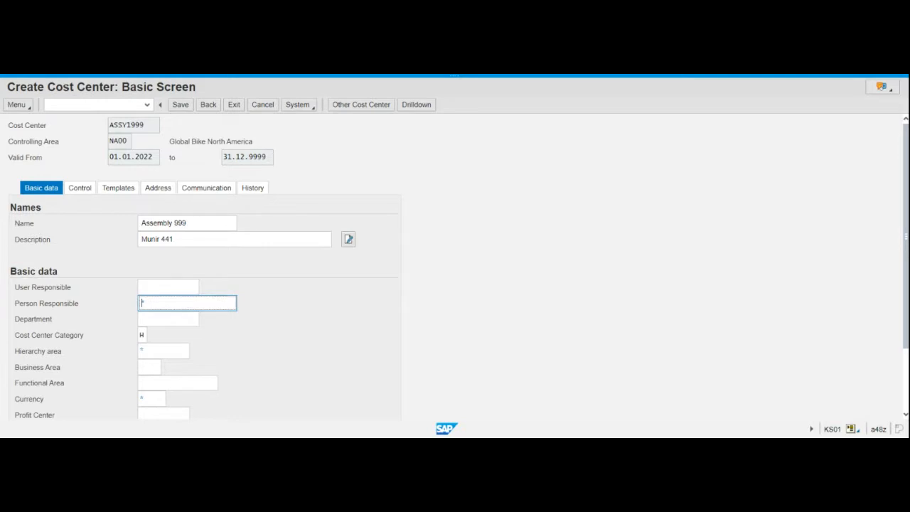
text(M)
key(Down)
key(Return)
Set the Assembly 999 cost center's category to F (Production) from the list of cost center types
click(144, 335)
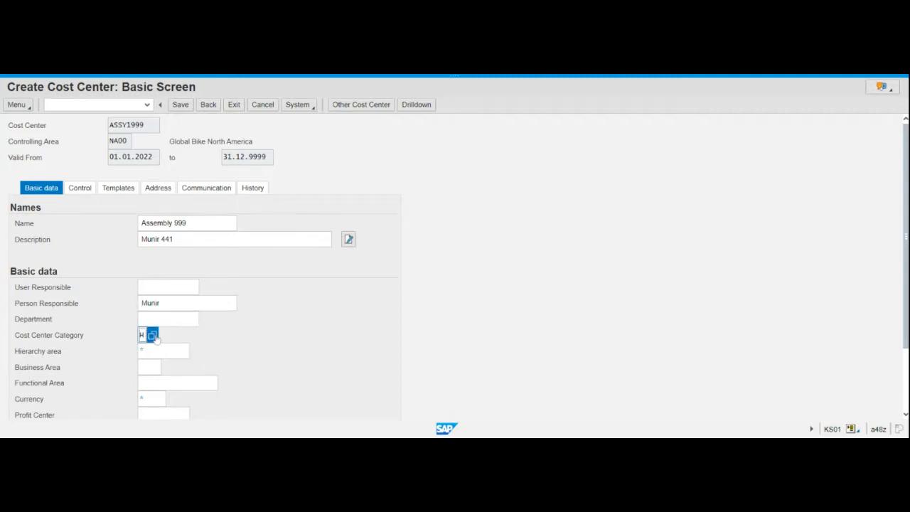
click(153, 335)
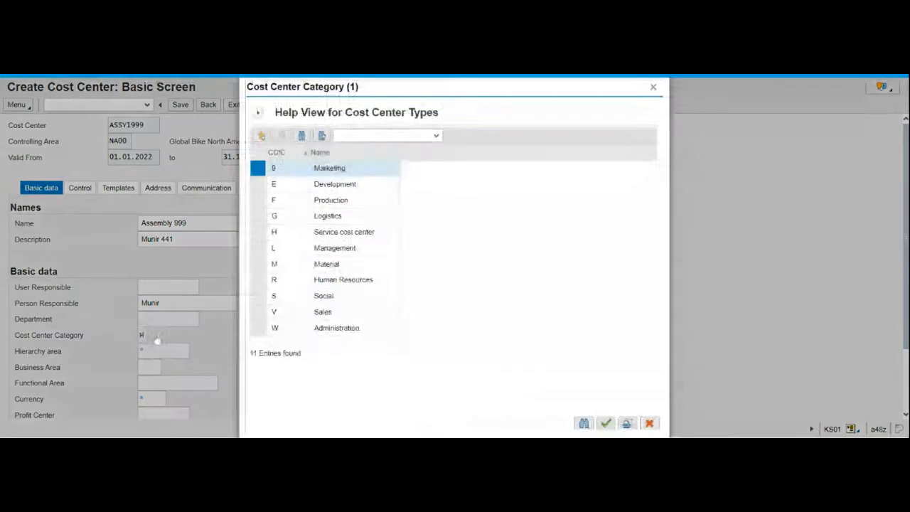
click(340, 205)
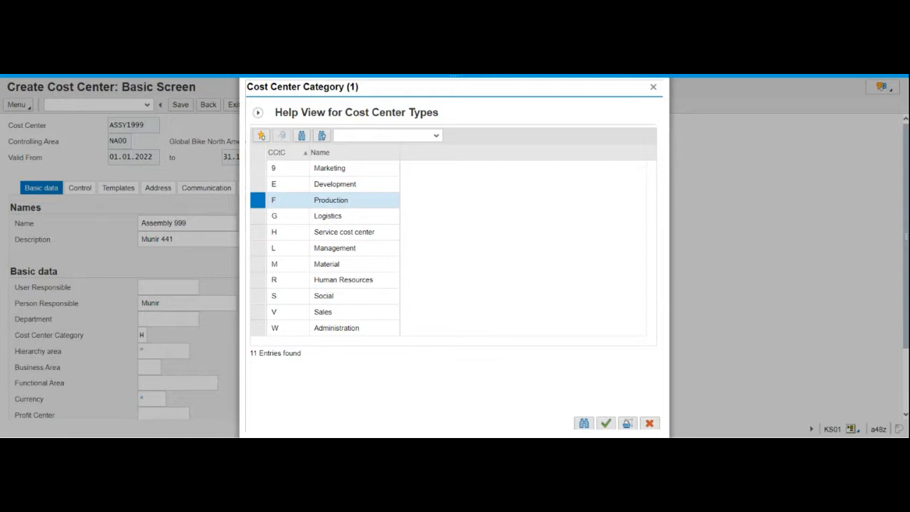
double_click(340, 205)
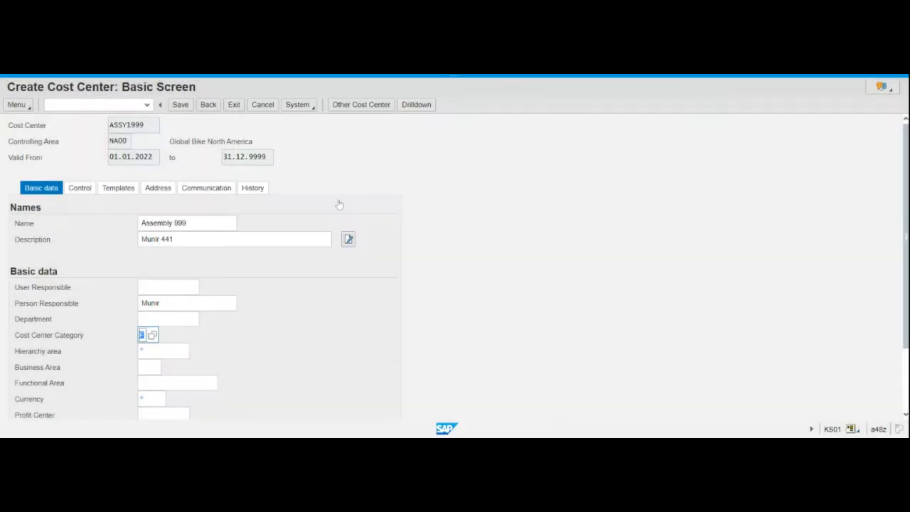
click(171, 372)
click(142, 335)
Assign the Assembly 999 cost center to hierarchy area N4200 (Production) from the list of cost center groups
click(163, 351)
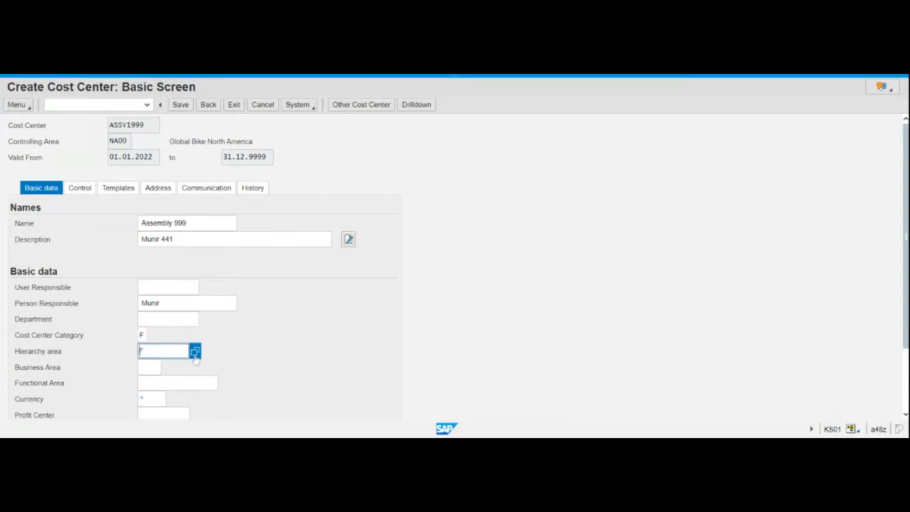
click(195, 351)
scroll(326, 323, down, 2)
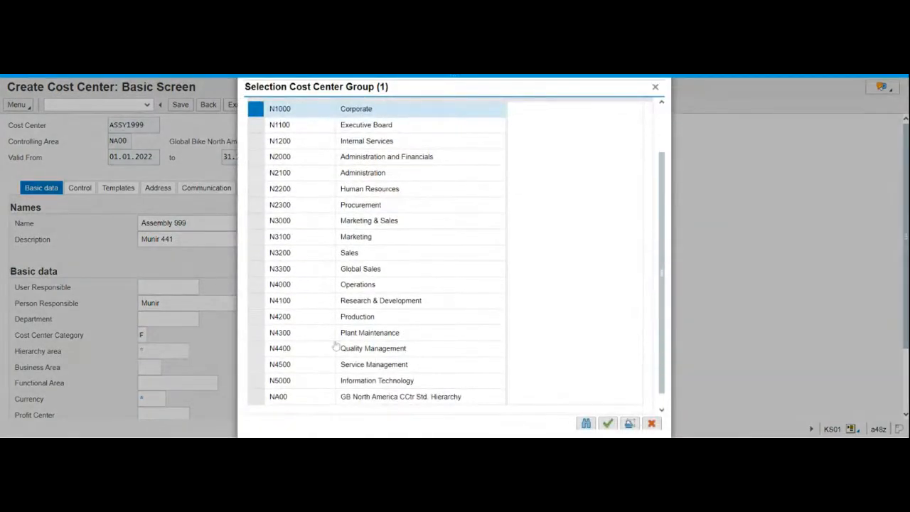
click(367, 320)
double_click(369, 323)
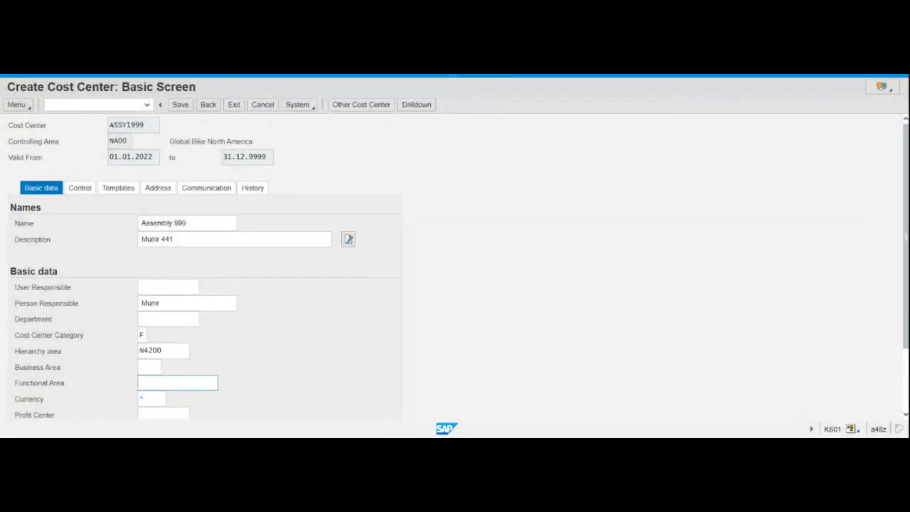
Set the Assembly 999 cost center's currency to USD (United States Dollar) from the suggested values
click(149, 399)
text(US)
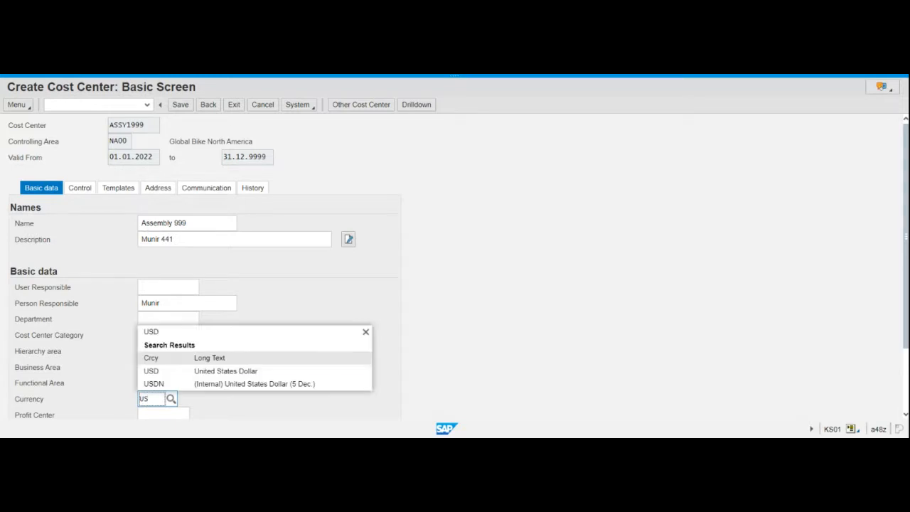
click(164, 371)
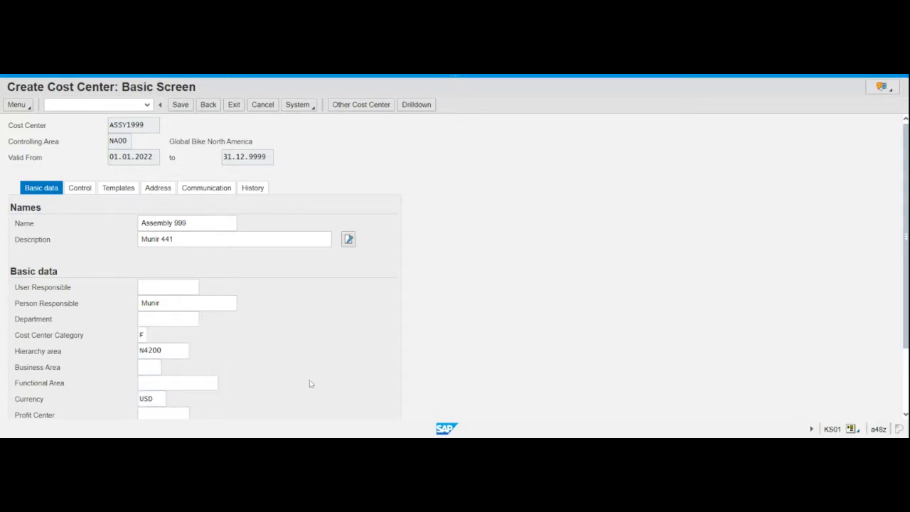
Set the Assembly 999 cost center's business area to BI00 from the suggested values
click(156, 367)
text(B)
click(151, 421)
click(362, 367)
scroll(411, 363, down, 2)
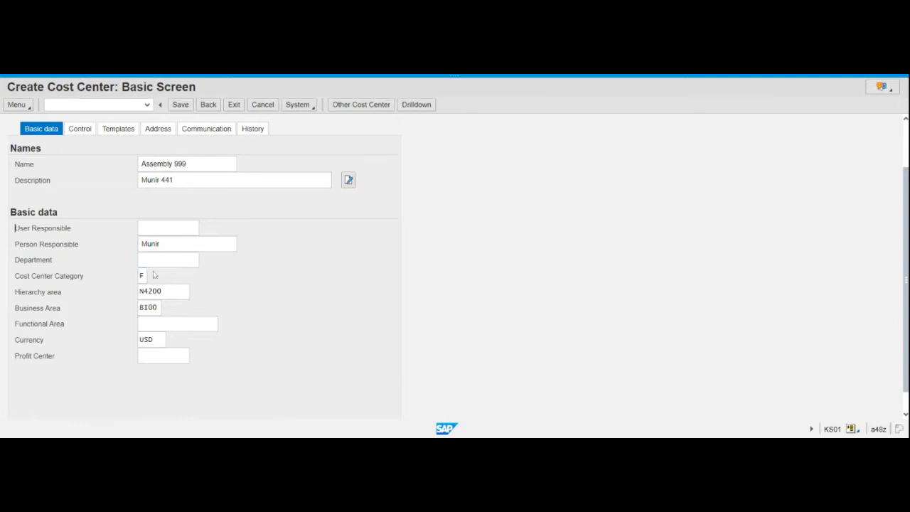
Read the field help for the cost center's hierarchy area and close it
click(154, 290)
click(147, 292)
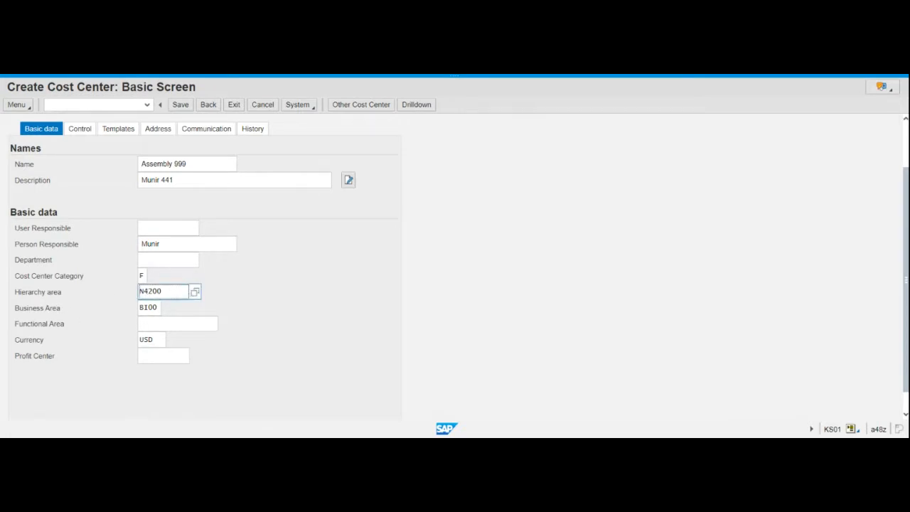
key(F1)
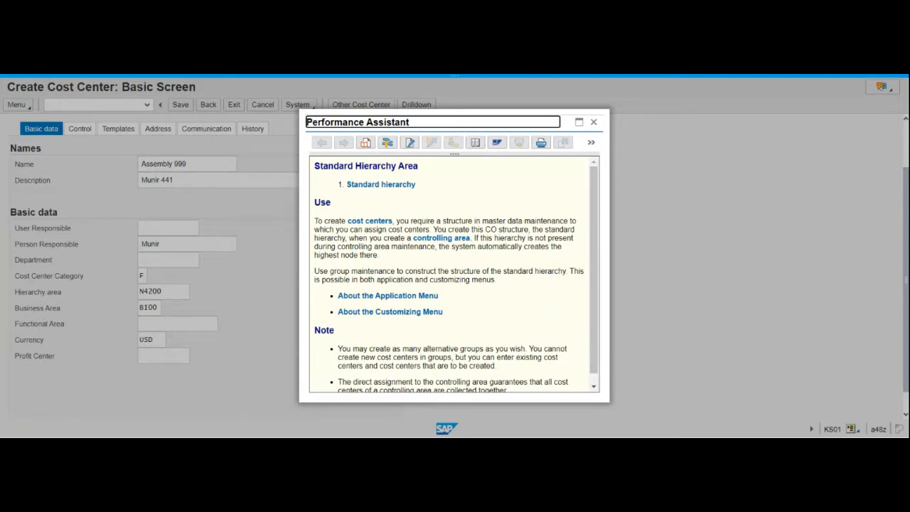
click(594, 122)
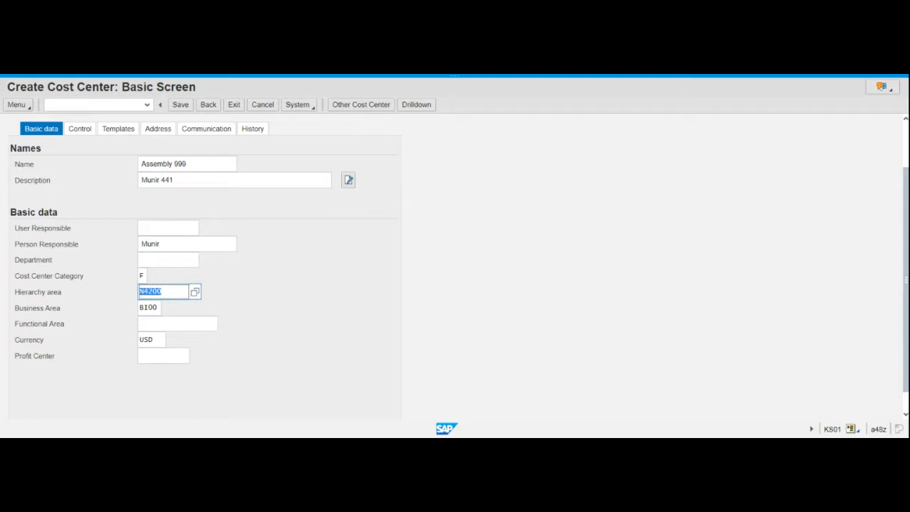
Save cost center ASSY1999 without a profit center and select its cost center ID
click(181, 106)
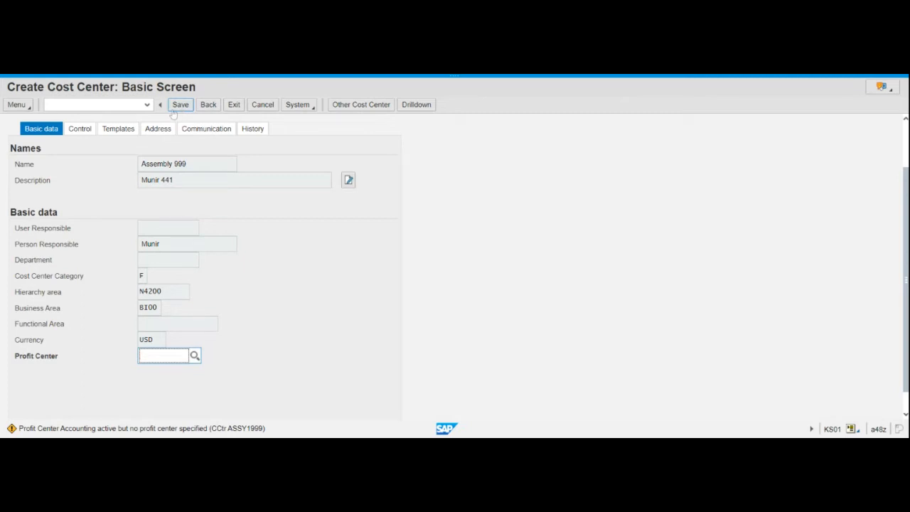
key(Return)
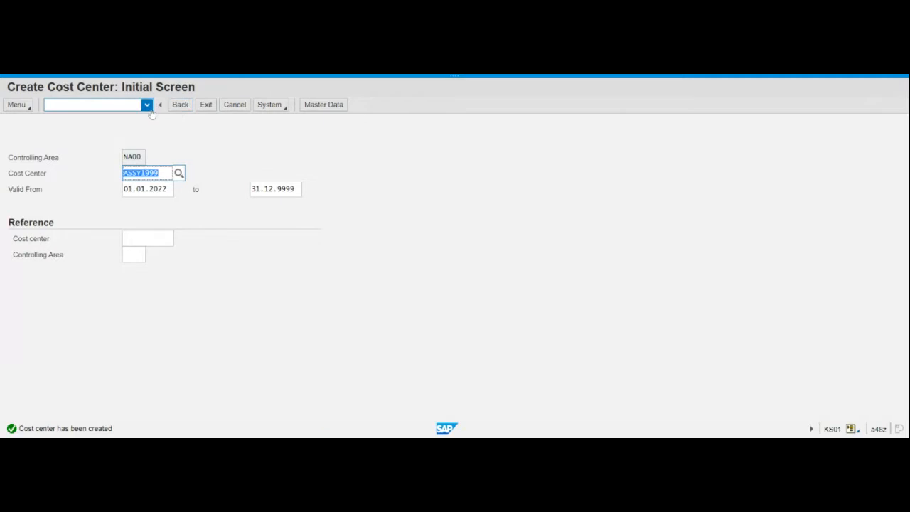
click(147, 173)
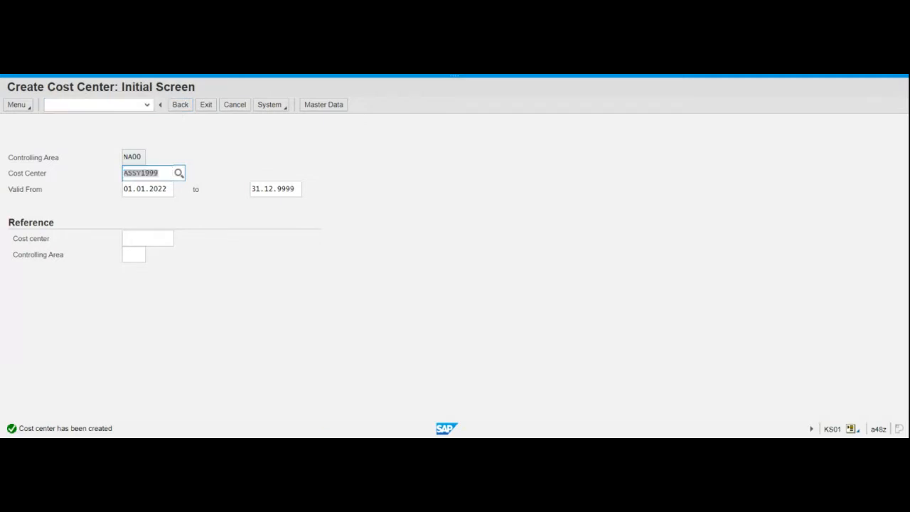
double_click(147, 174)
key(alt+Tab)
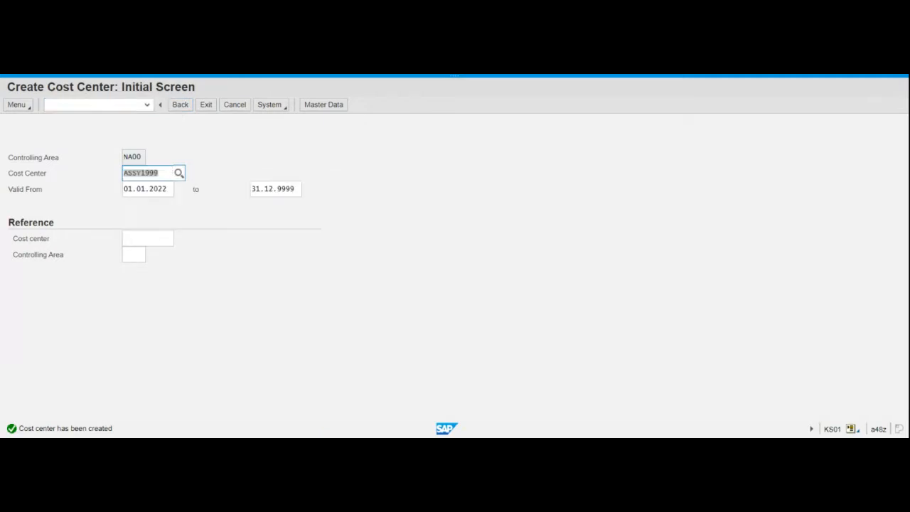
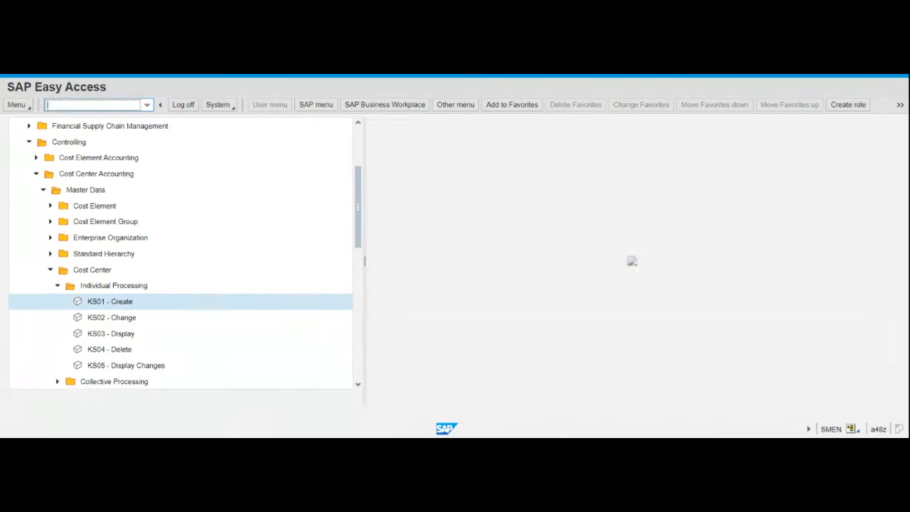
Collapse the Accounting folder in the SAP menu and start transaction KK01 for creating a statistical key figure
text(KK01)
key(Return)
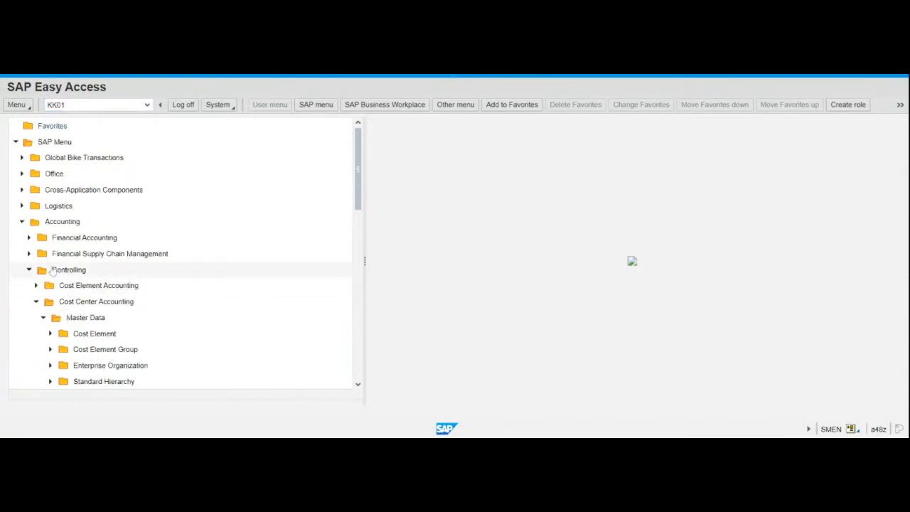
click(36, 302)
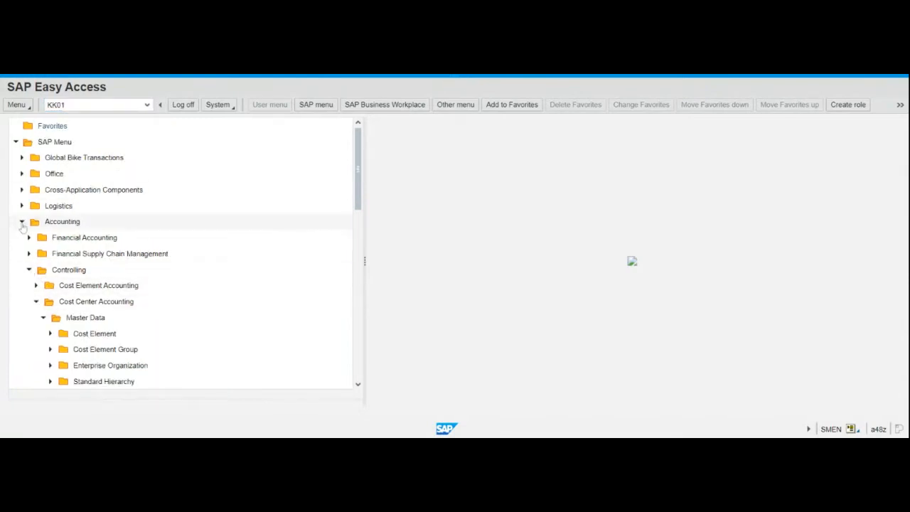
click(22, 223)
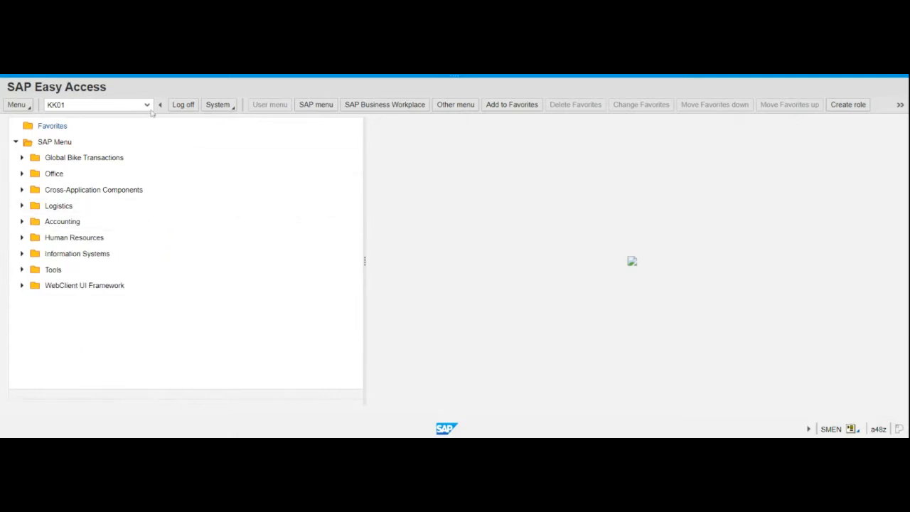
click(126, 105)
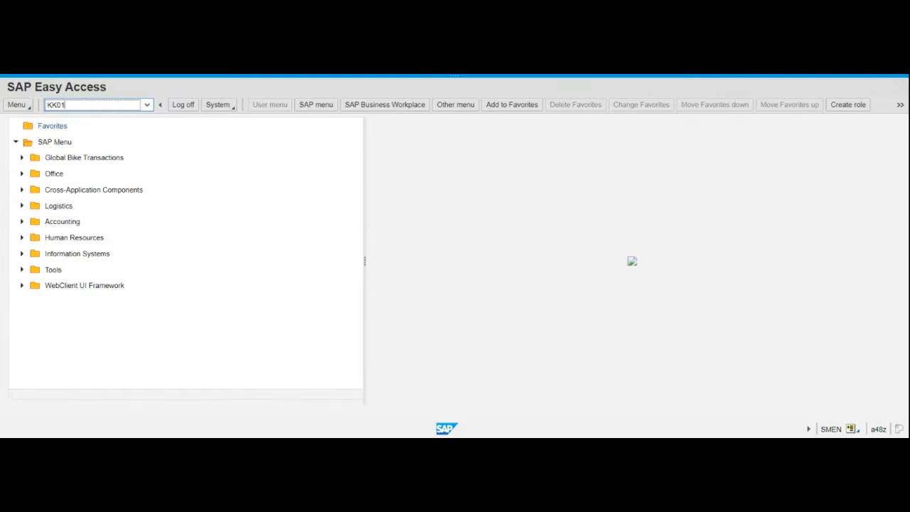
key(Return)
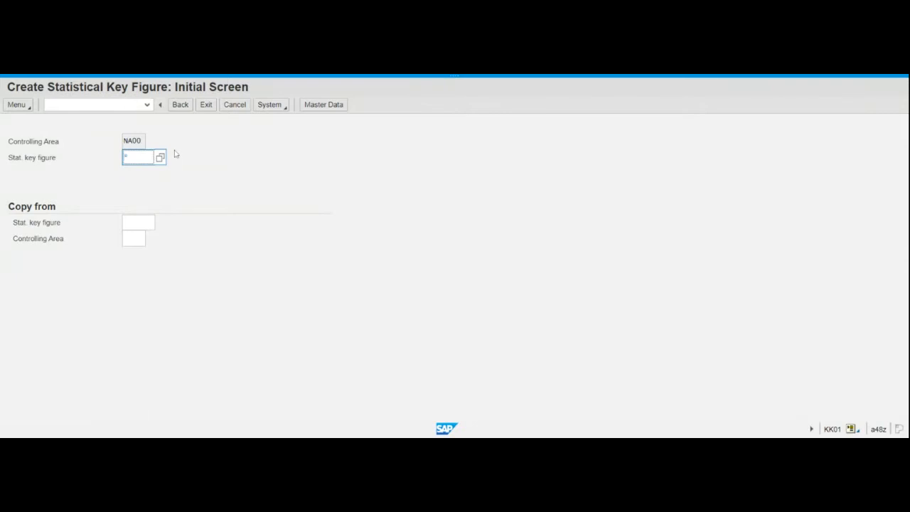
Start creating statistical key figure EMP999 in controlling area NA00 and open its master data
text(EMP###)
key(BackSpace)
key(BackSpace)
text(999)
click(197, 193)
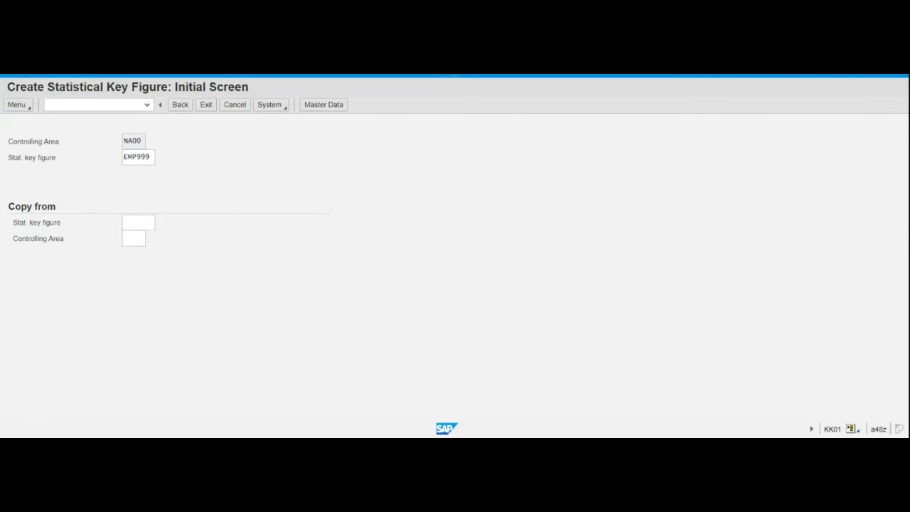
click(150, 158)
key(Return)
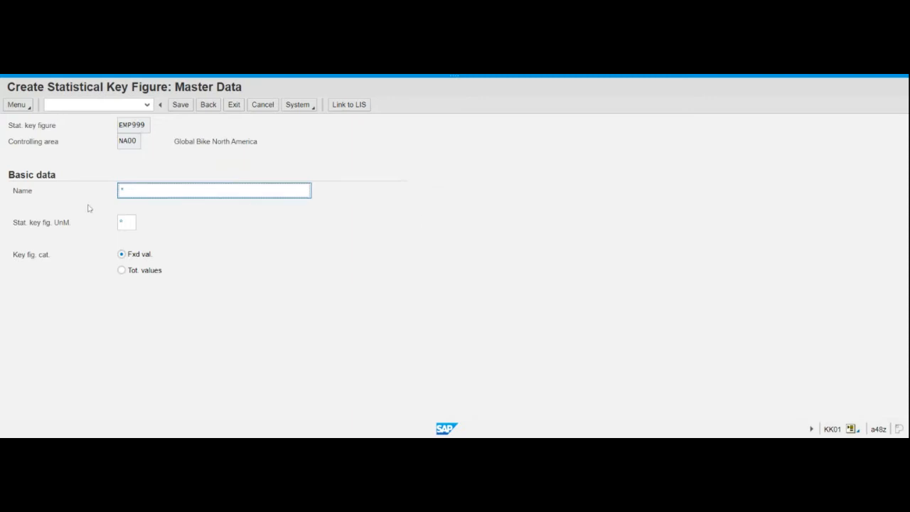
Name the statistical key figure "Number of employees" and open the list of possible units of measure
text(Number of employees)
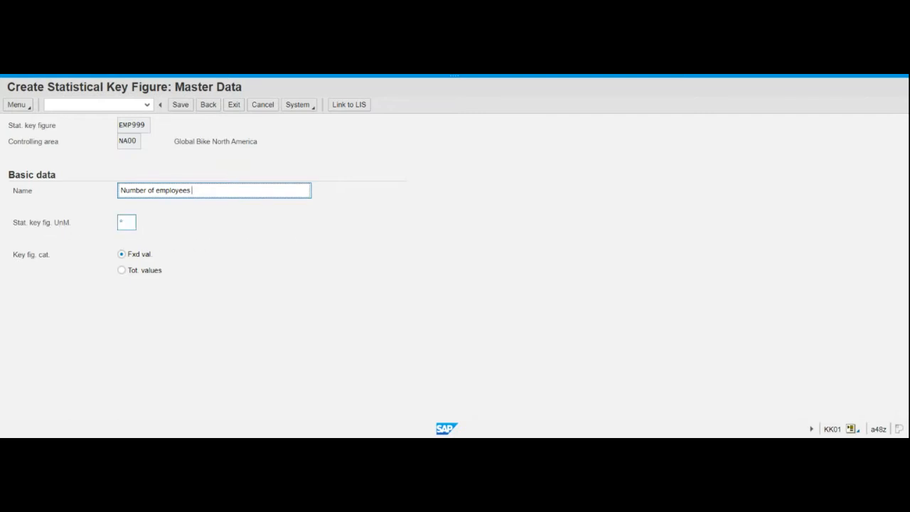
click(126, 223)
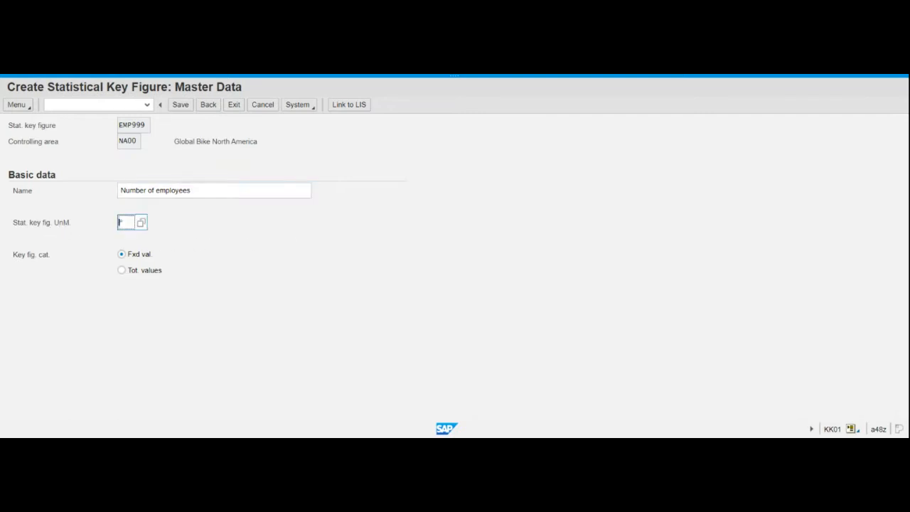
click(142, 223)
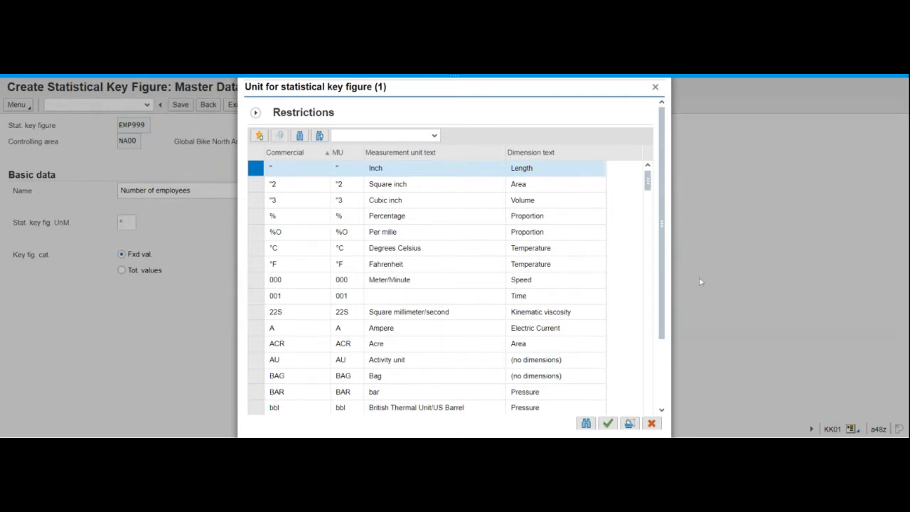
Choose PRS (Number of Persons) as the statistical key figure's unit of measure
click(649, 208)
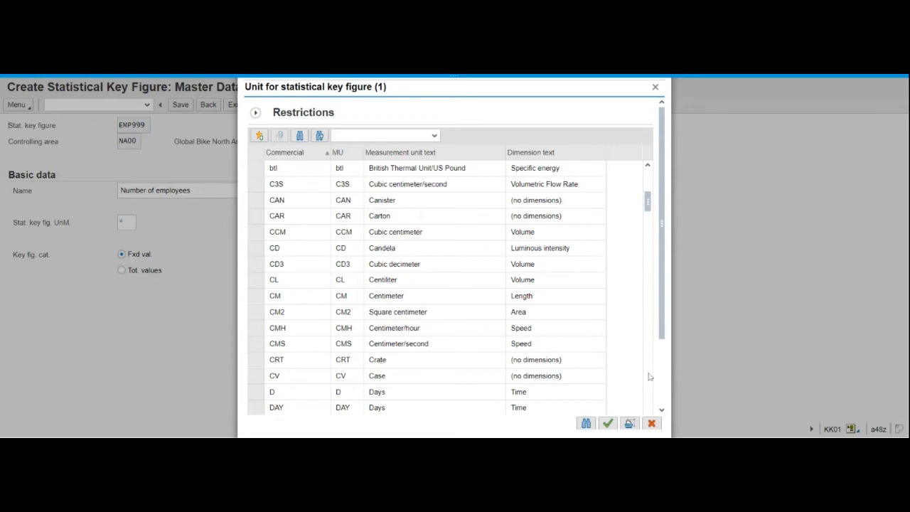
scroll(651, 348, down, 5)
scroll(649, 356, down, 10)
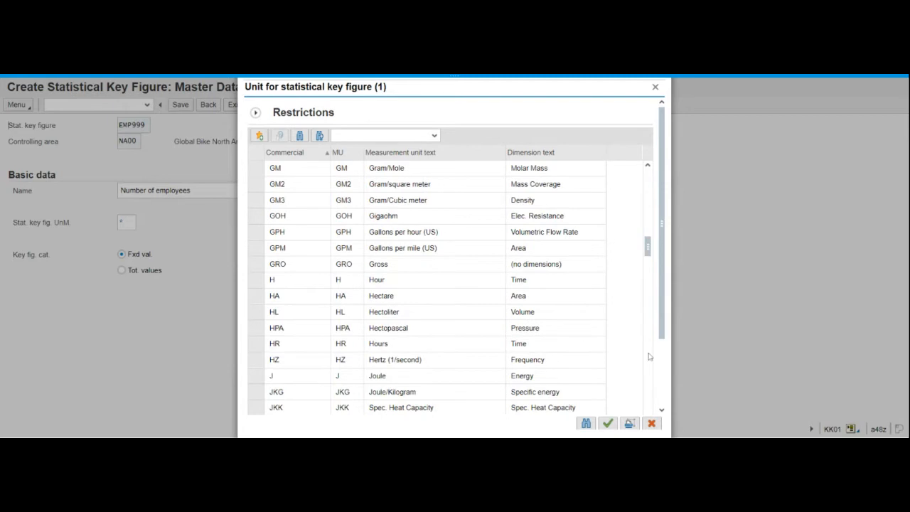
scroll(649, 357, down, 5)
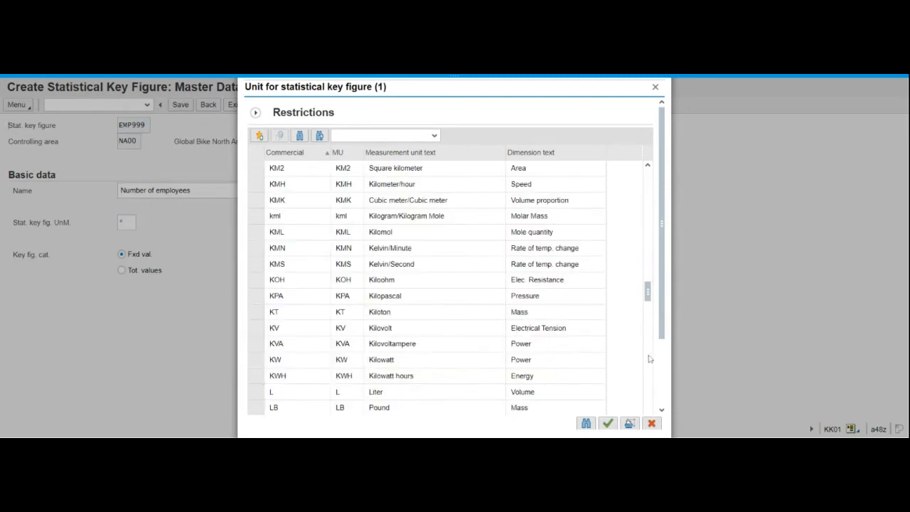
scroll(649, 359, down, 5)
scroll(649, 359, down, 10)
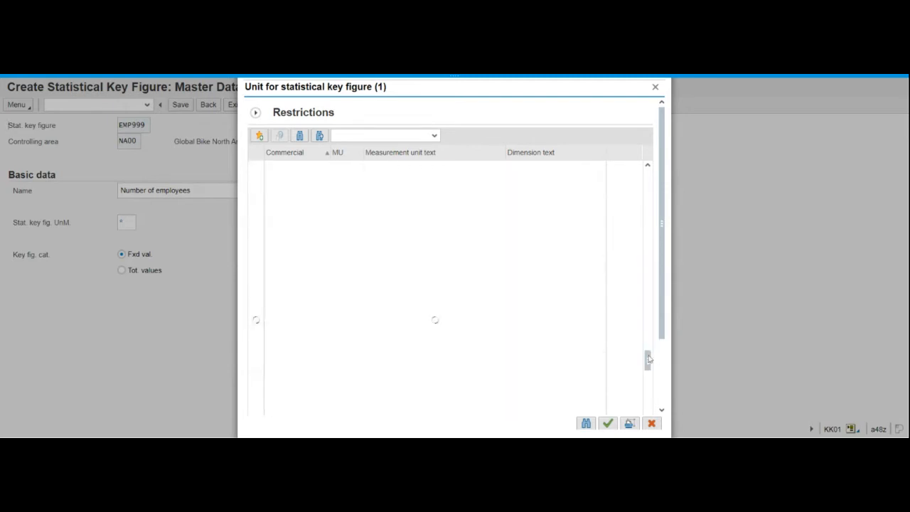
scroll(661, 413, down, 3)
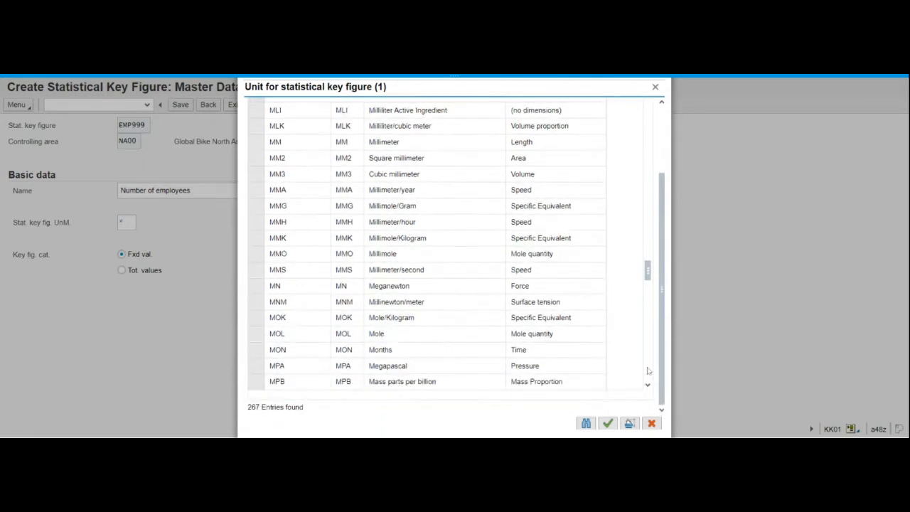
scroll(649, 369, down, 5)
scroll(649, 370, down, 5)
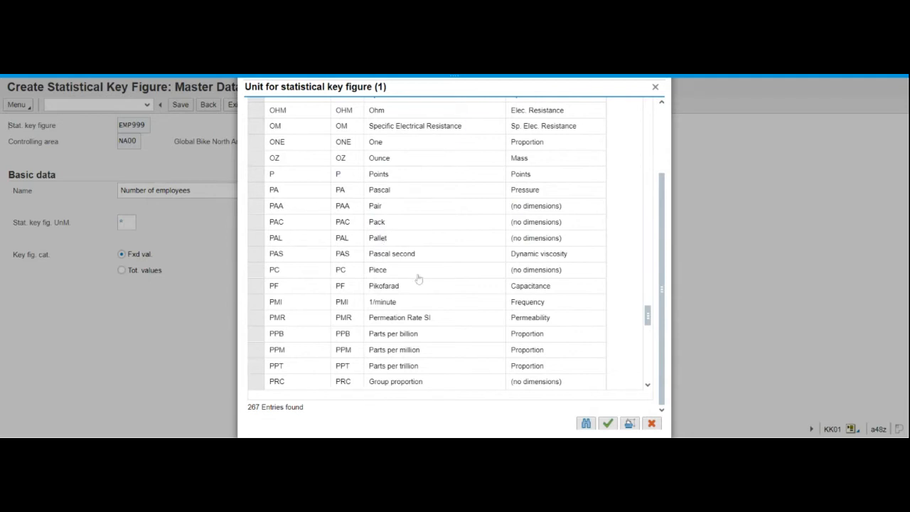
click(647, 385)
click(647, 386)
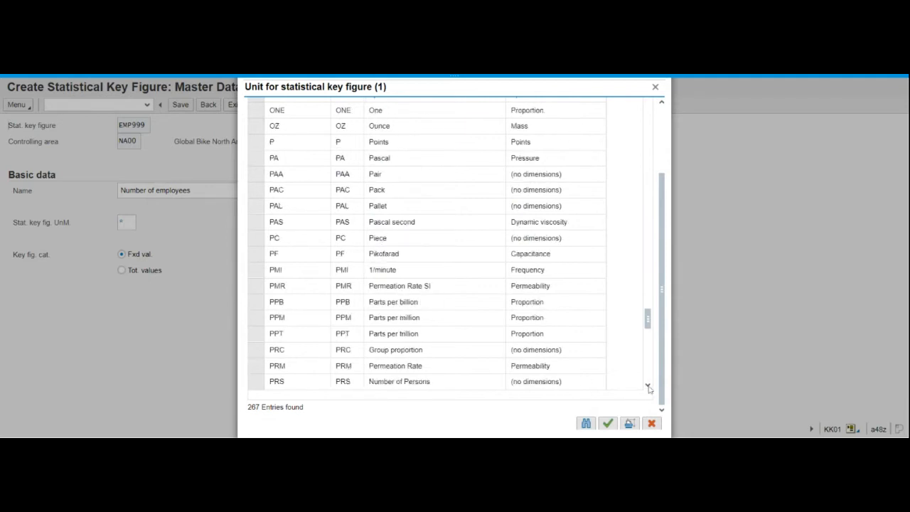
click(647, 385)
click(647, 385)
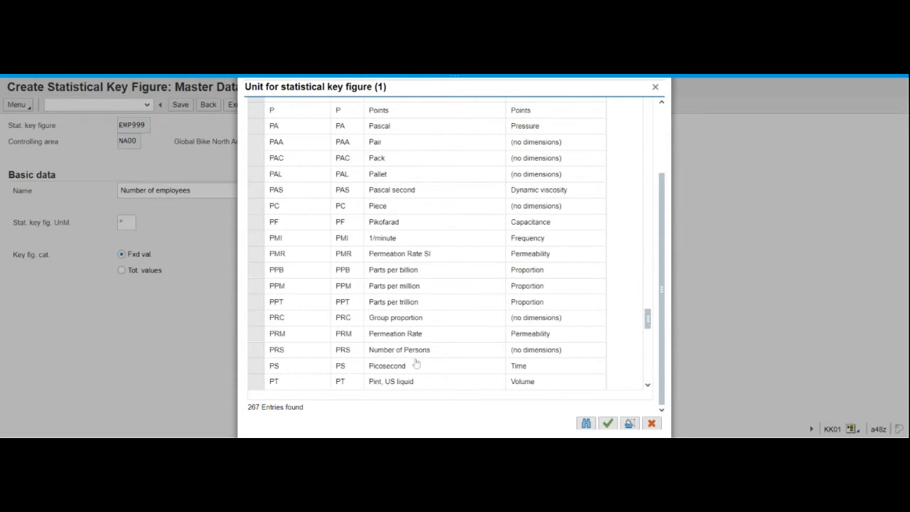
click(393, 354)
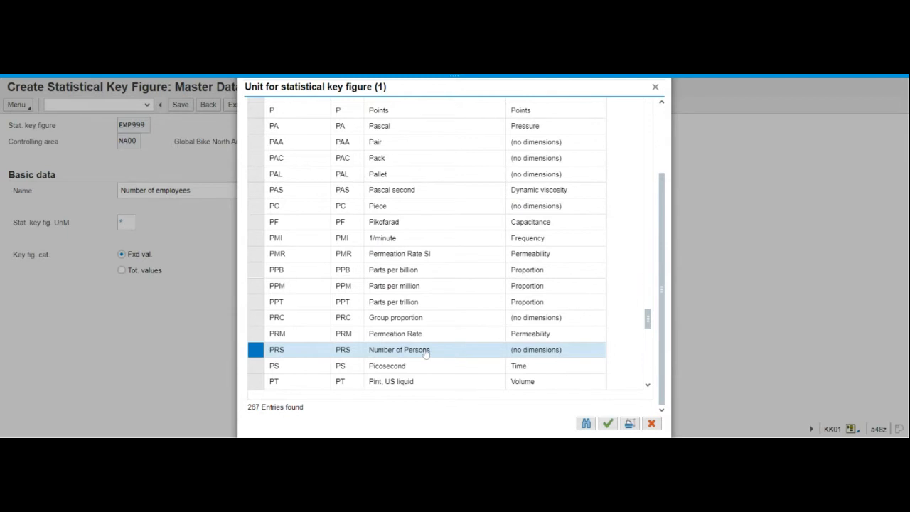
click(609, 425)
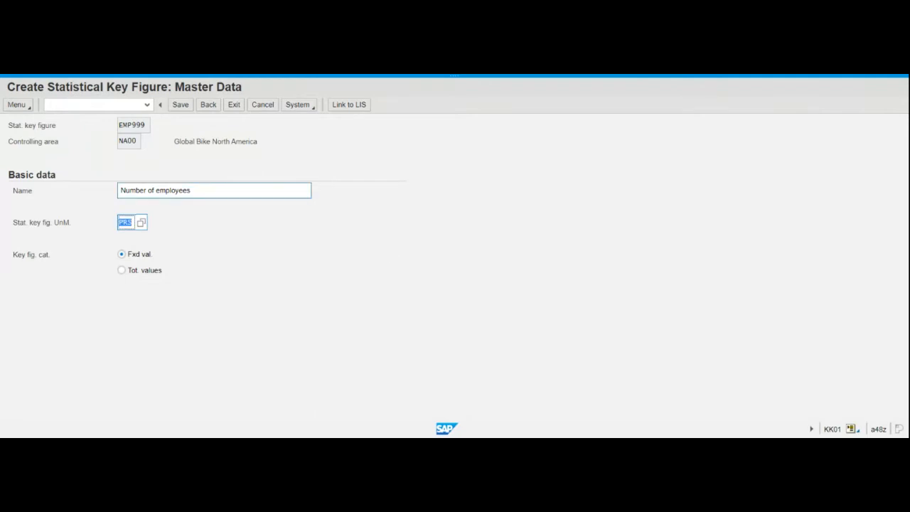
Save statistical key figure EMP999 with the fixed value category and select its ID on the initial screen
click(181, 105)
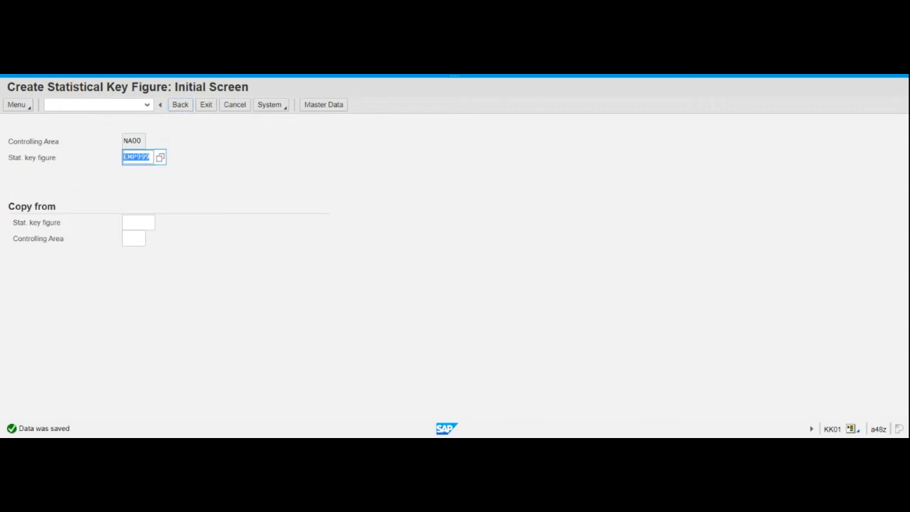
double_click(136, 157)
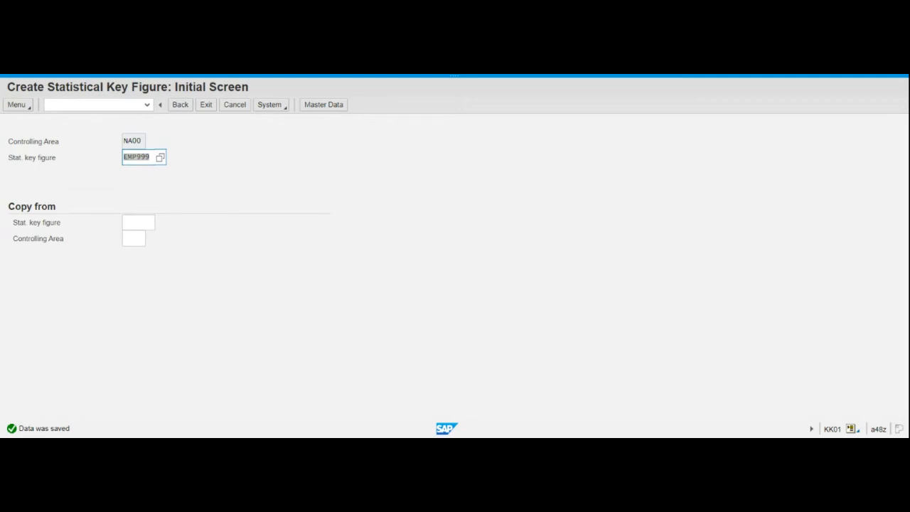